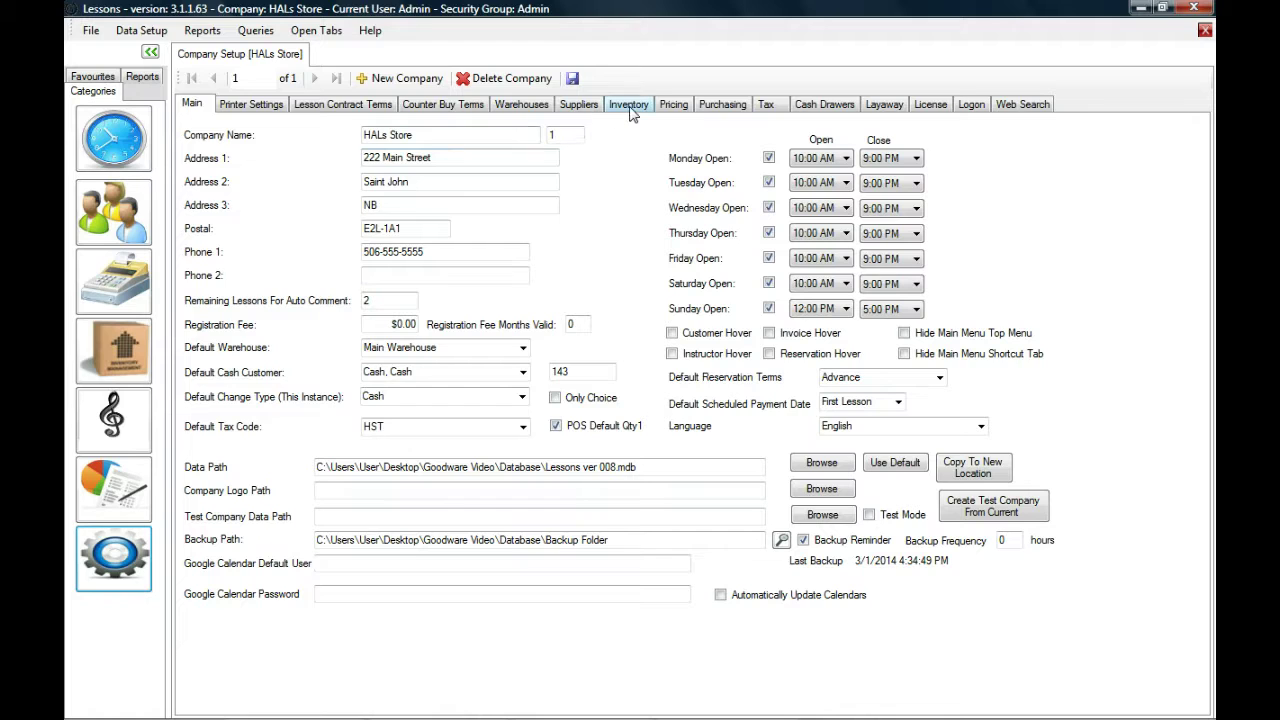
Start an inventory import from the company's inventory setup, backing up the database first
left_click(630, 110)
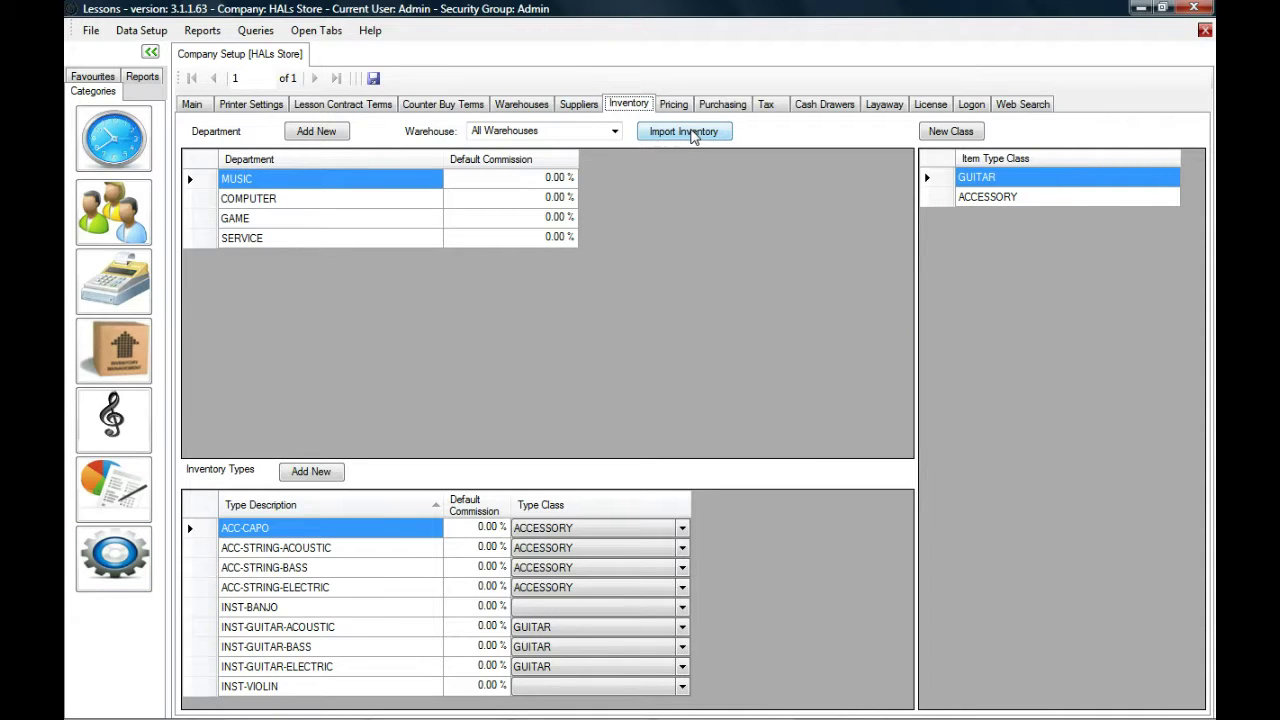
left_click(684, 131)
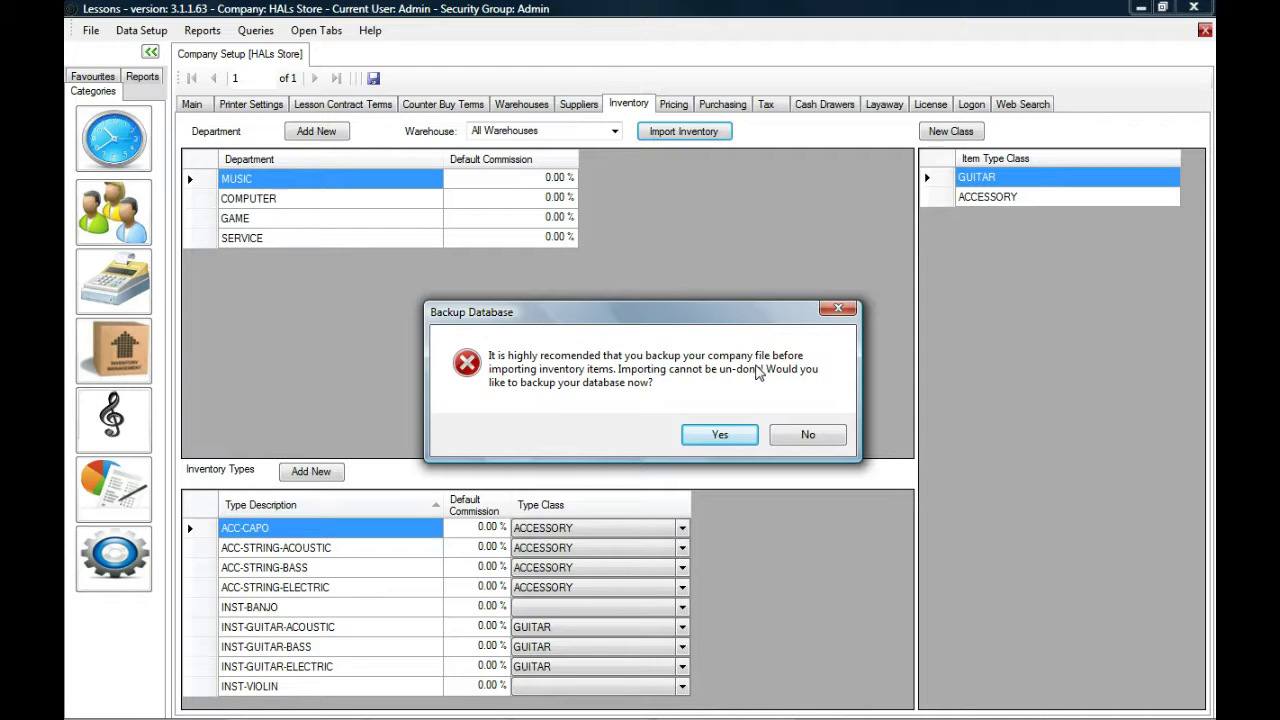
left_click(735, 436)
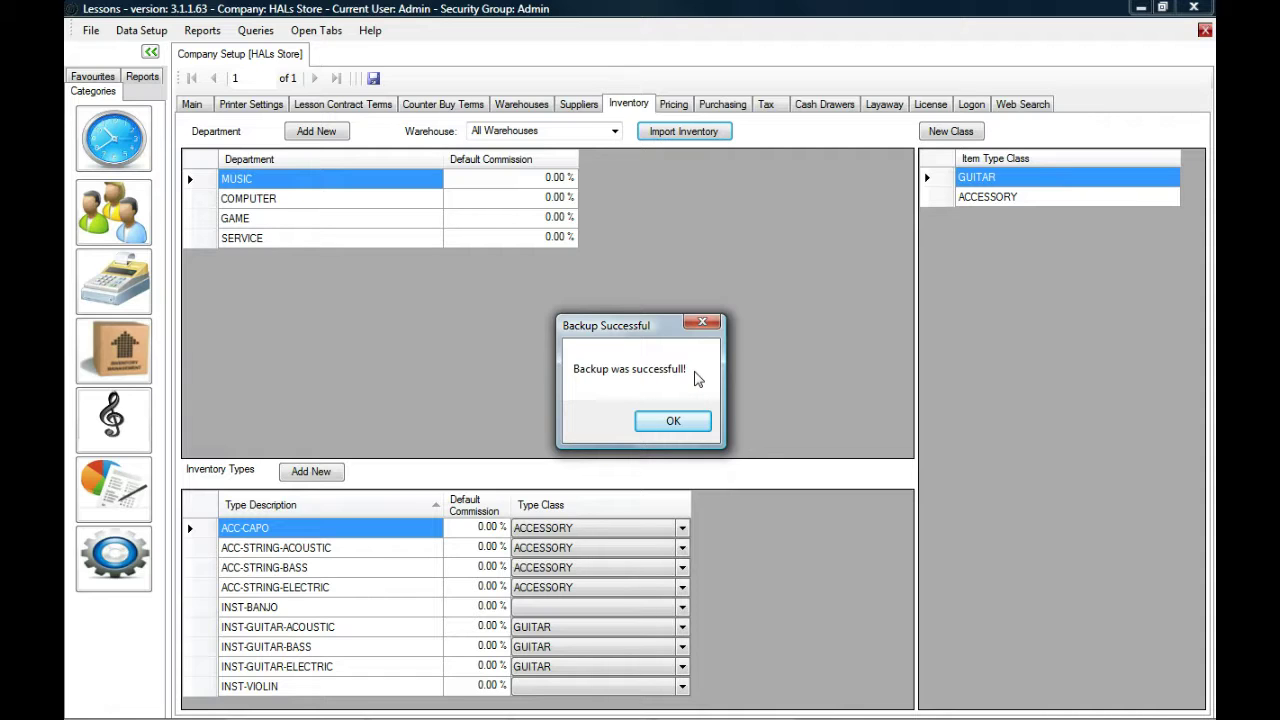
left_click(673, 421)
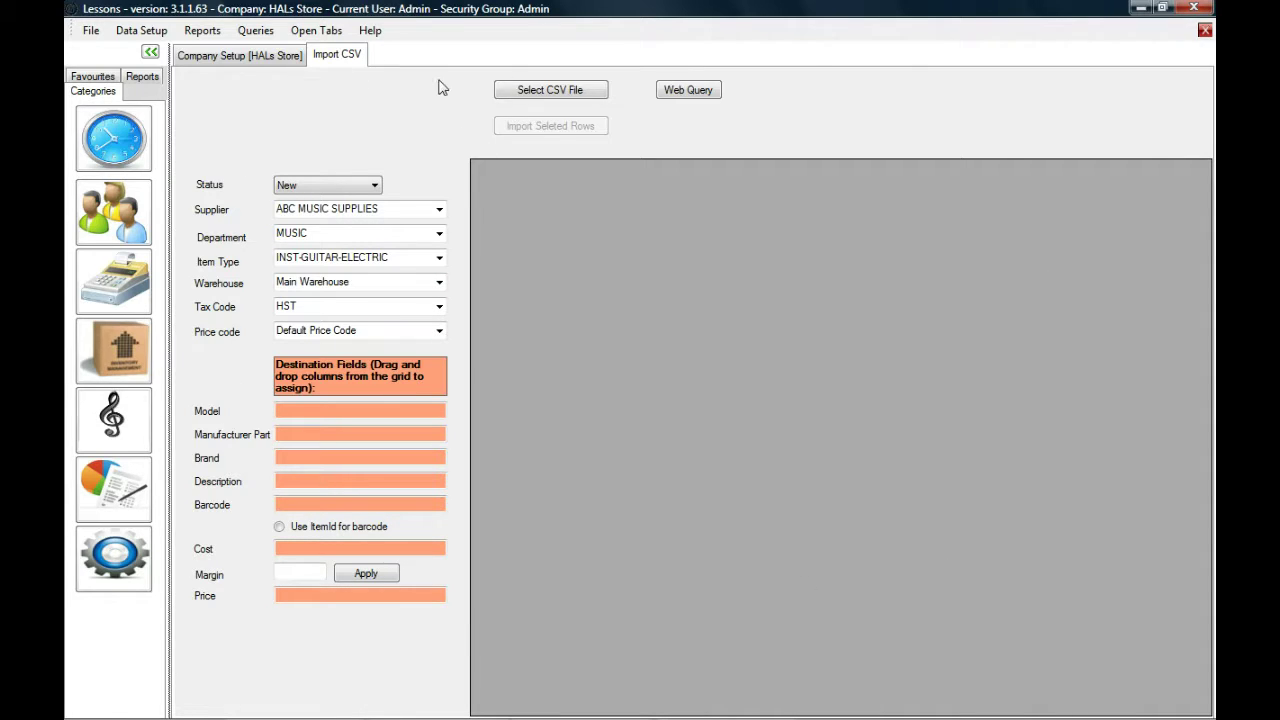
Load the DADDARIOPRICELIST file into the import grid and check its Price and Randomized Cost columns
left_click(558, 88)
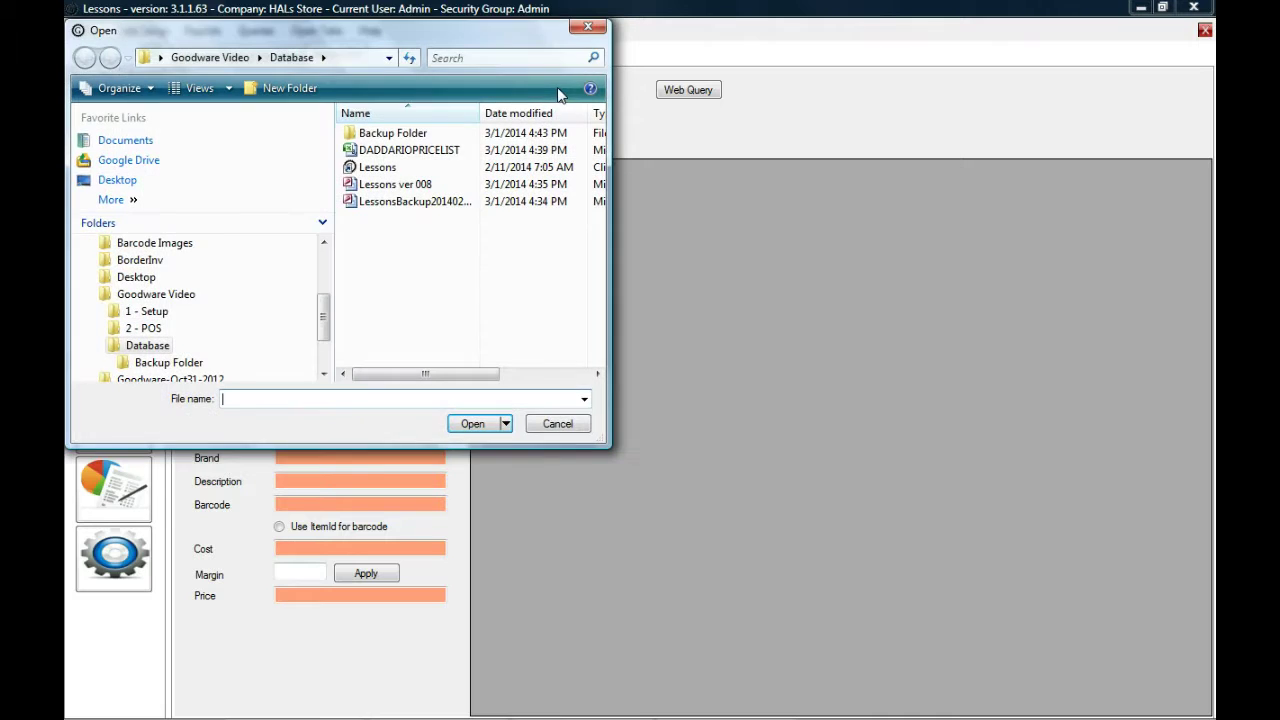
double_click(423, 153)
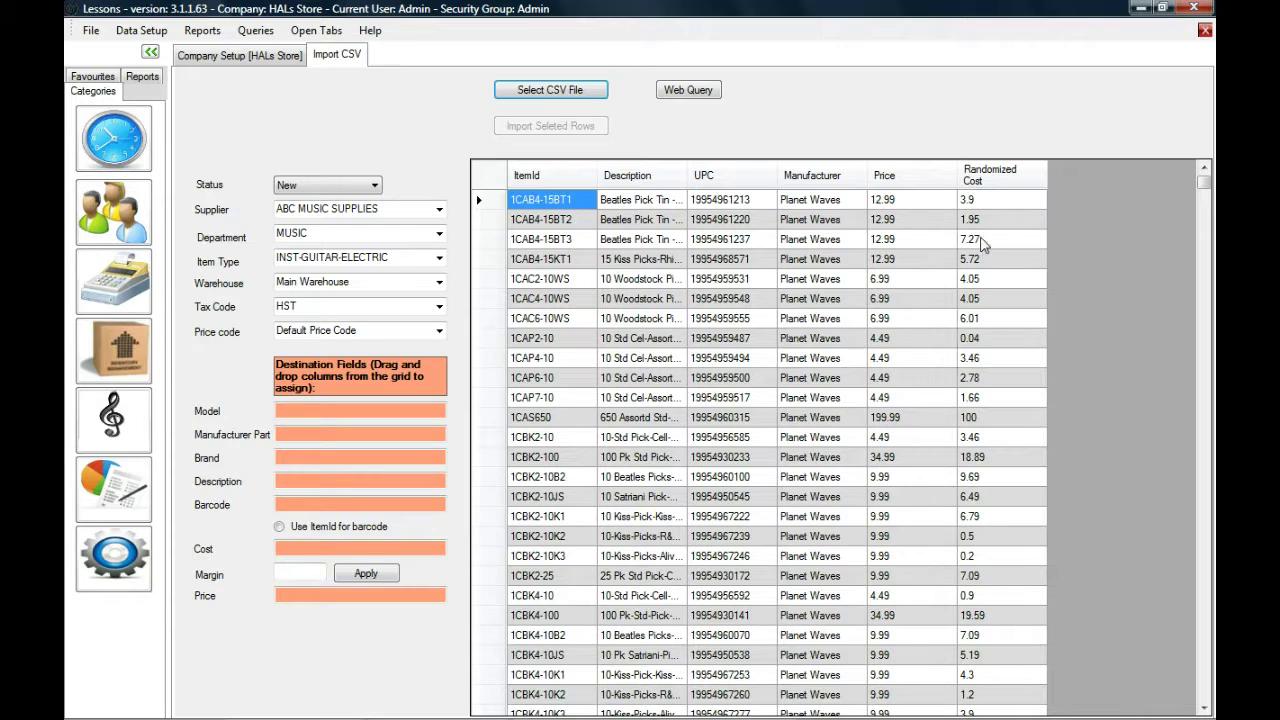
left_click(884, 200)
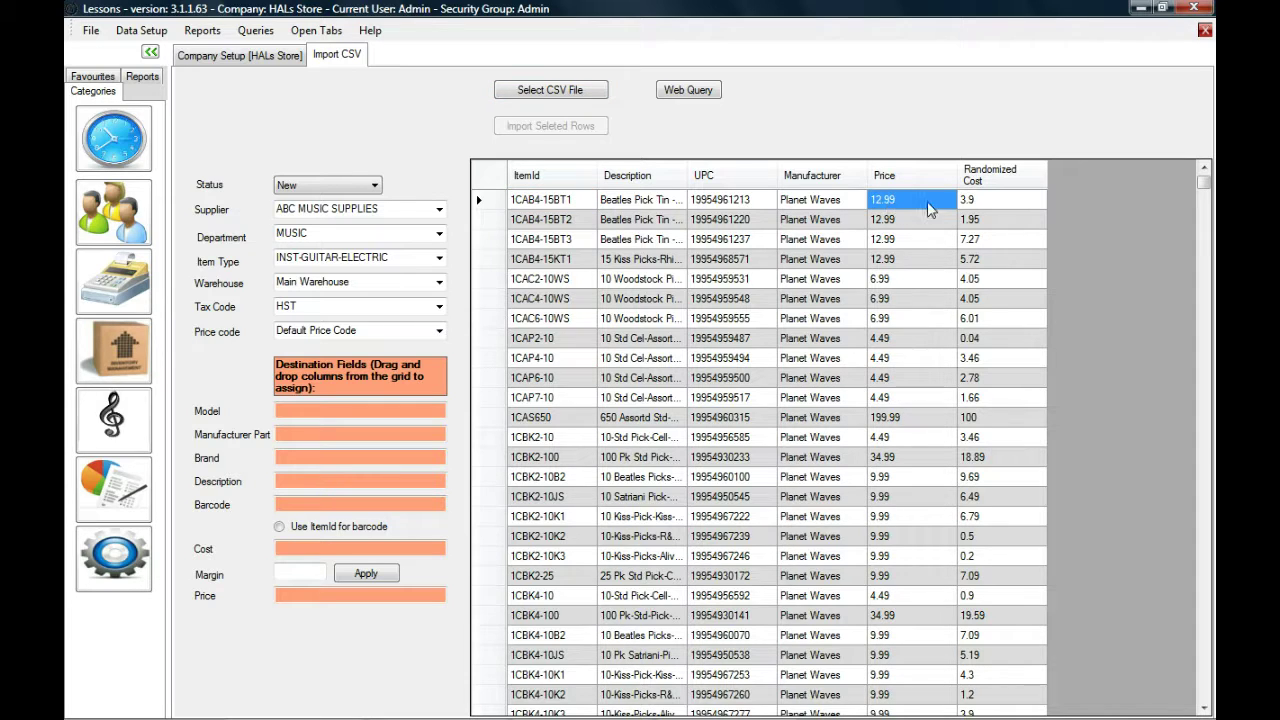
left_click(986, 206)
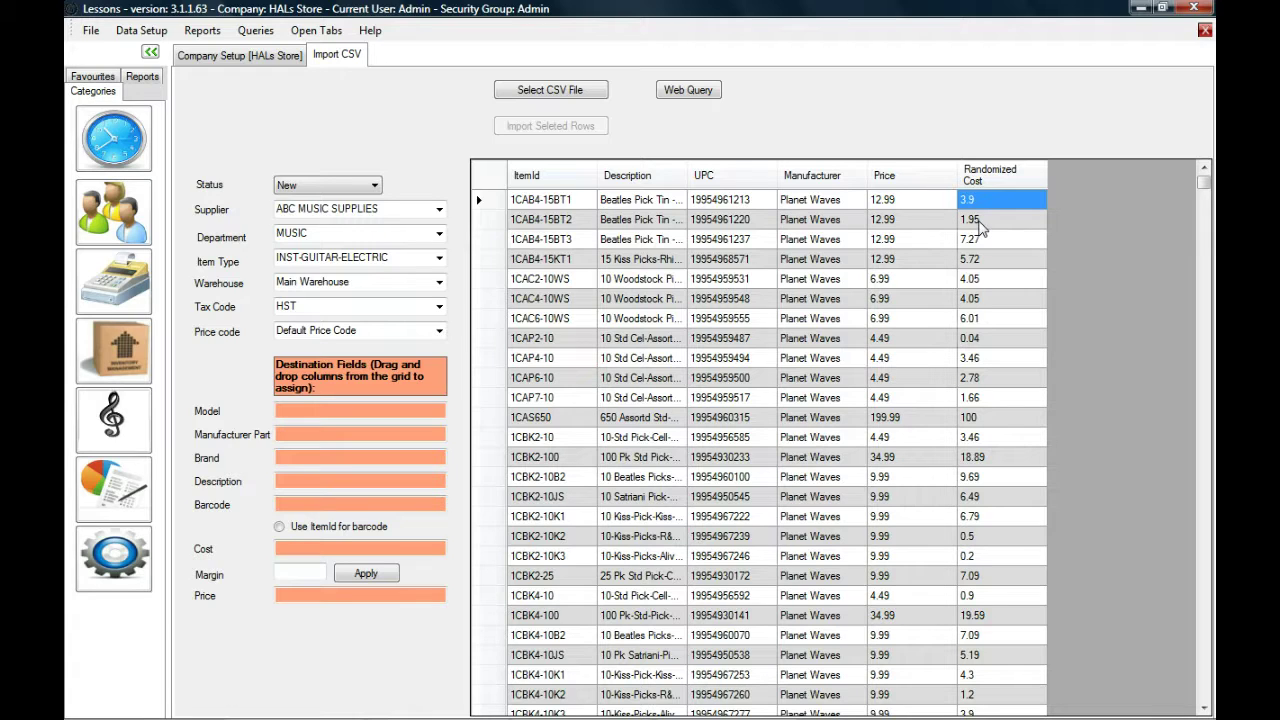
left_click(972, 220)
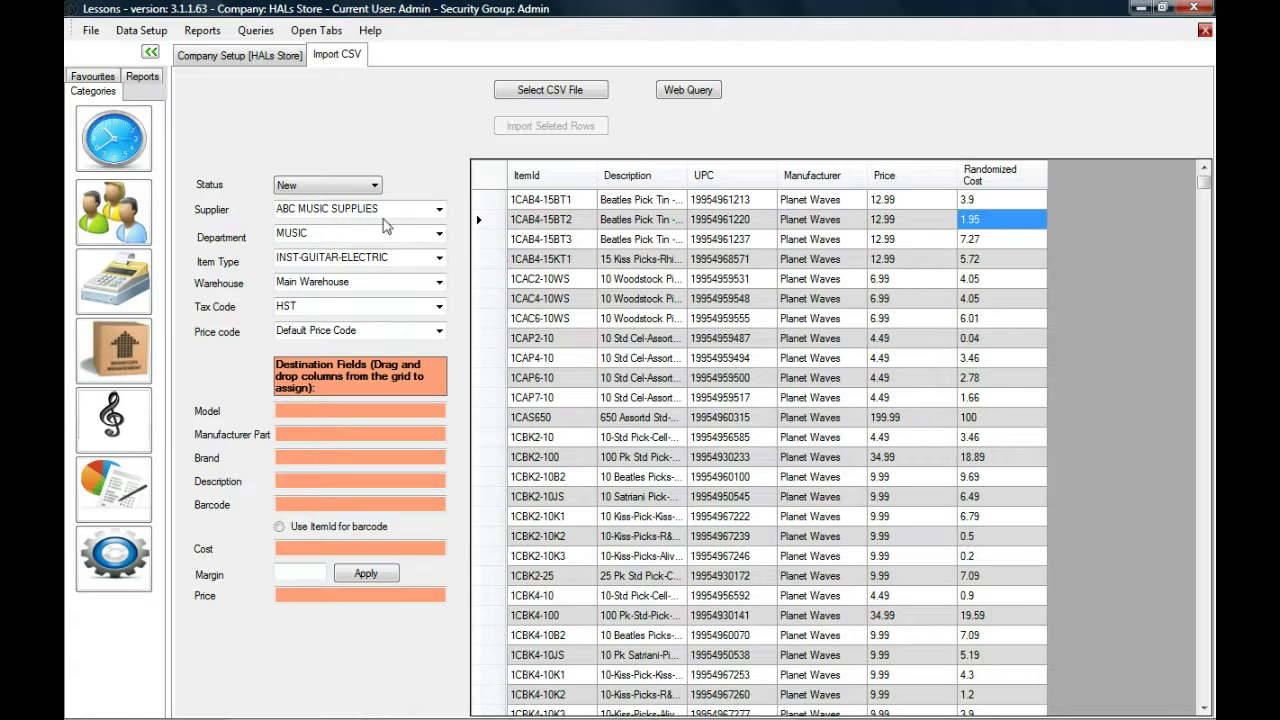
Set the import defaults to status New, supplier ABC MUSIC SUPPLIES and item type ACC-CAPO
left_click(298, 190)
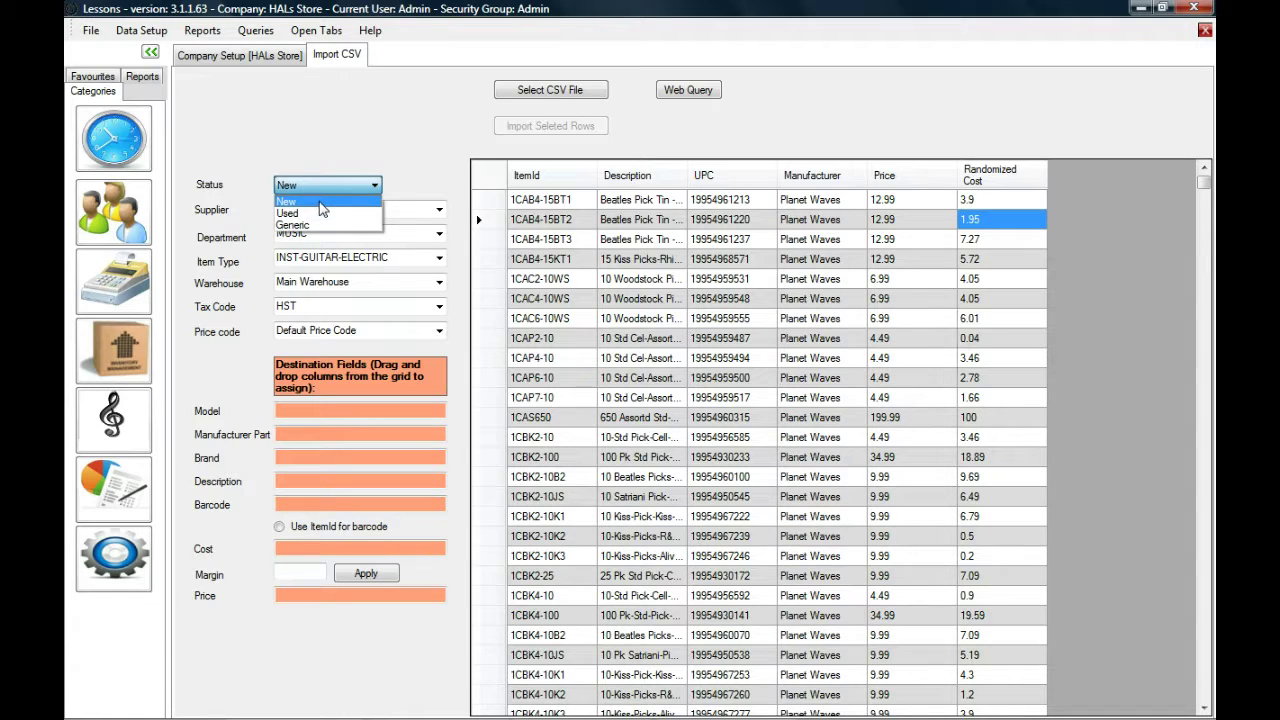
left_click(324, 203)
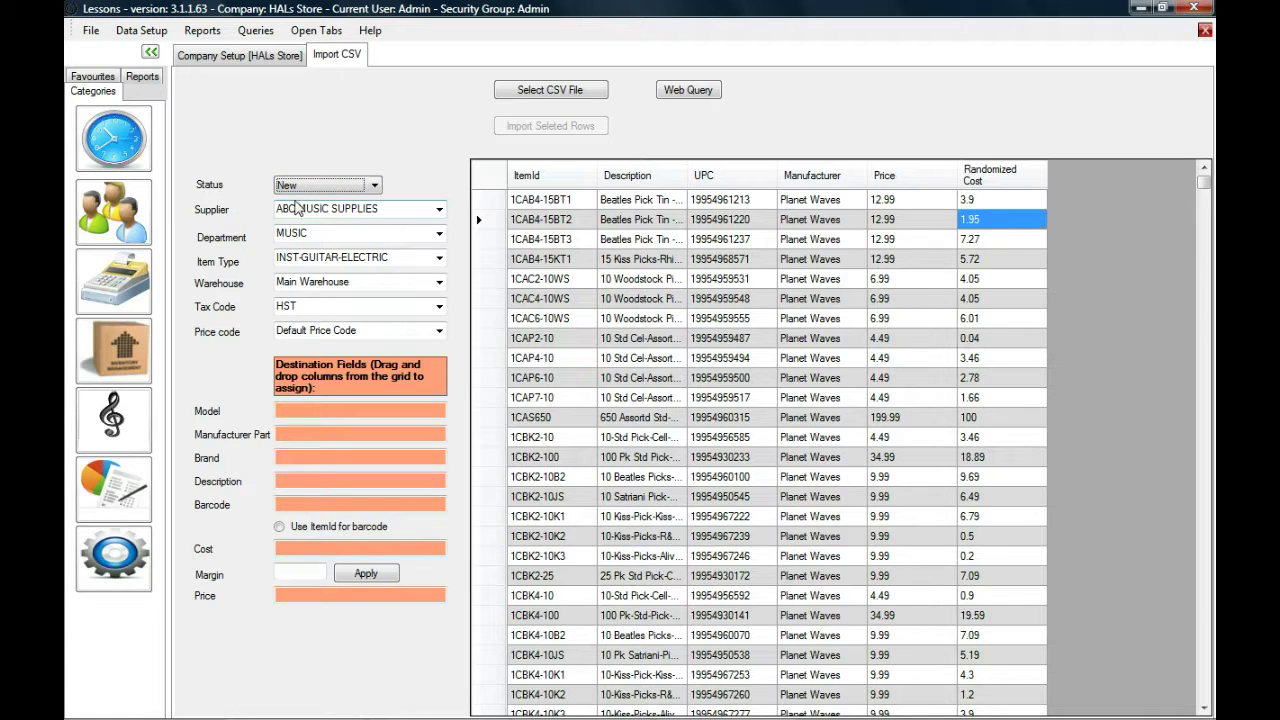
left_click(438, 210)
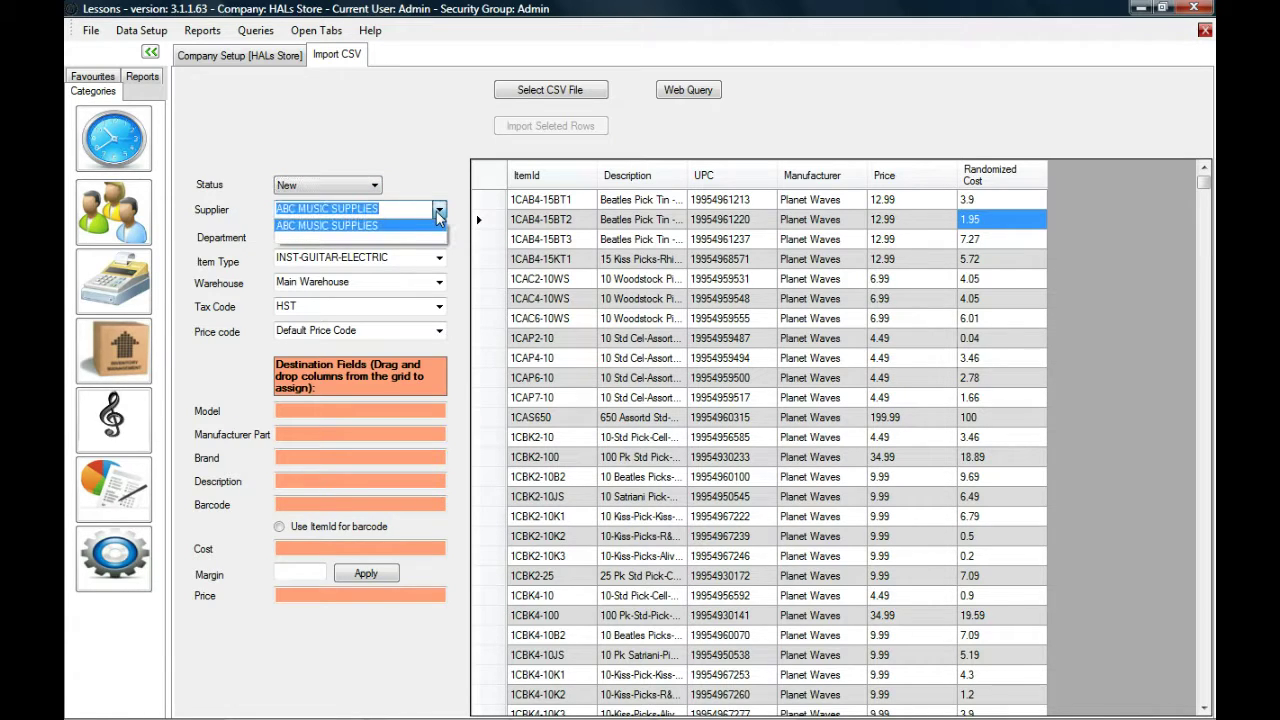
left_click(328, 228)
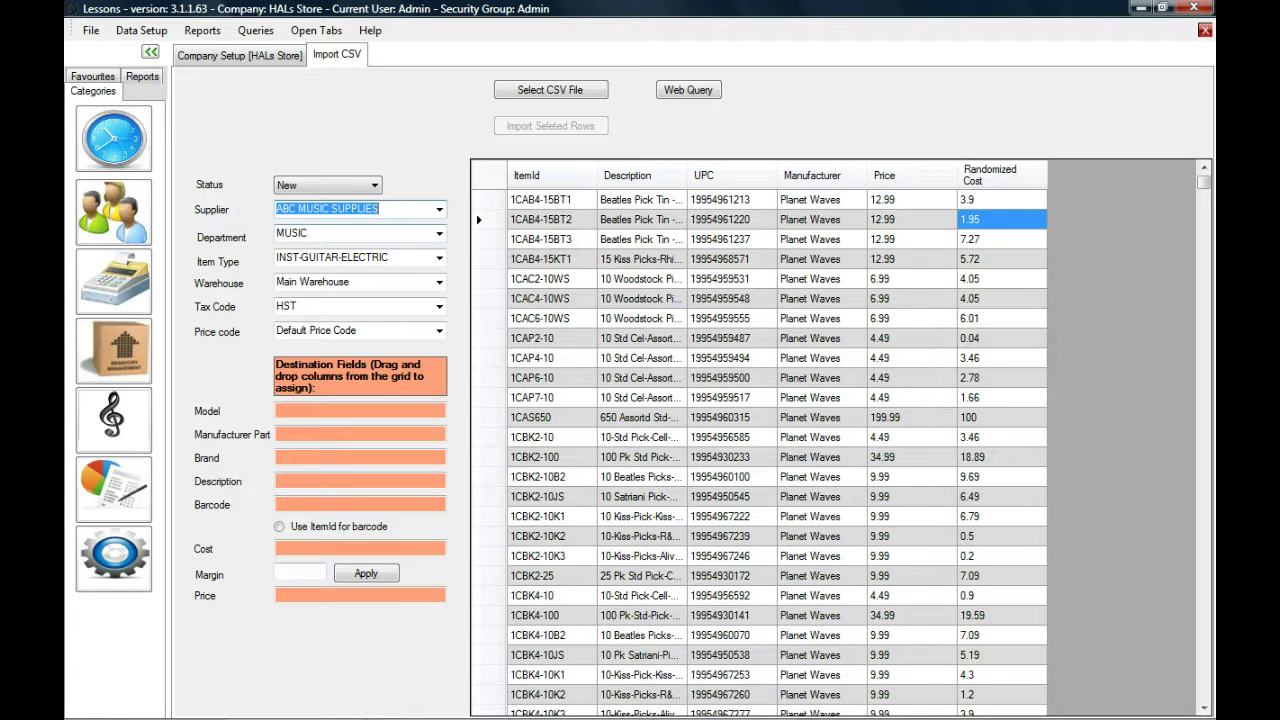
left_click(438, 258)
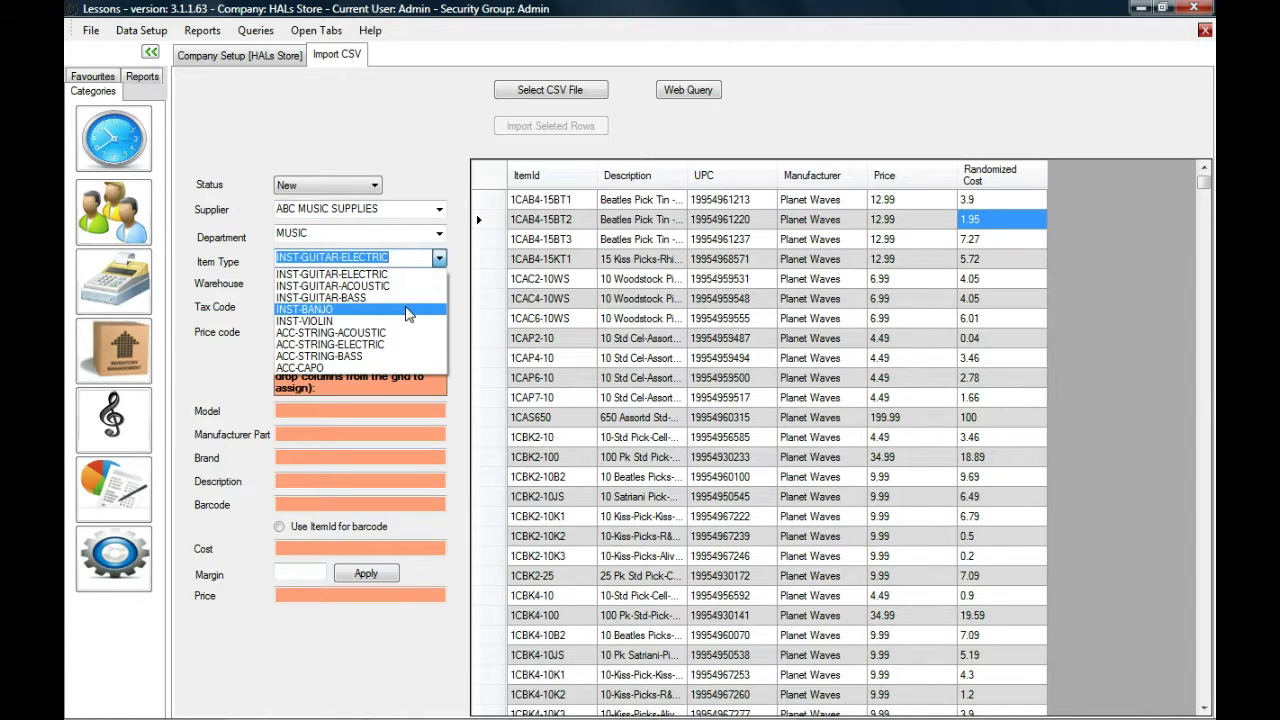
left_click(378, 367)
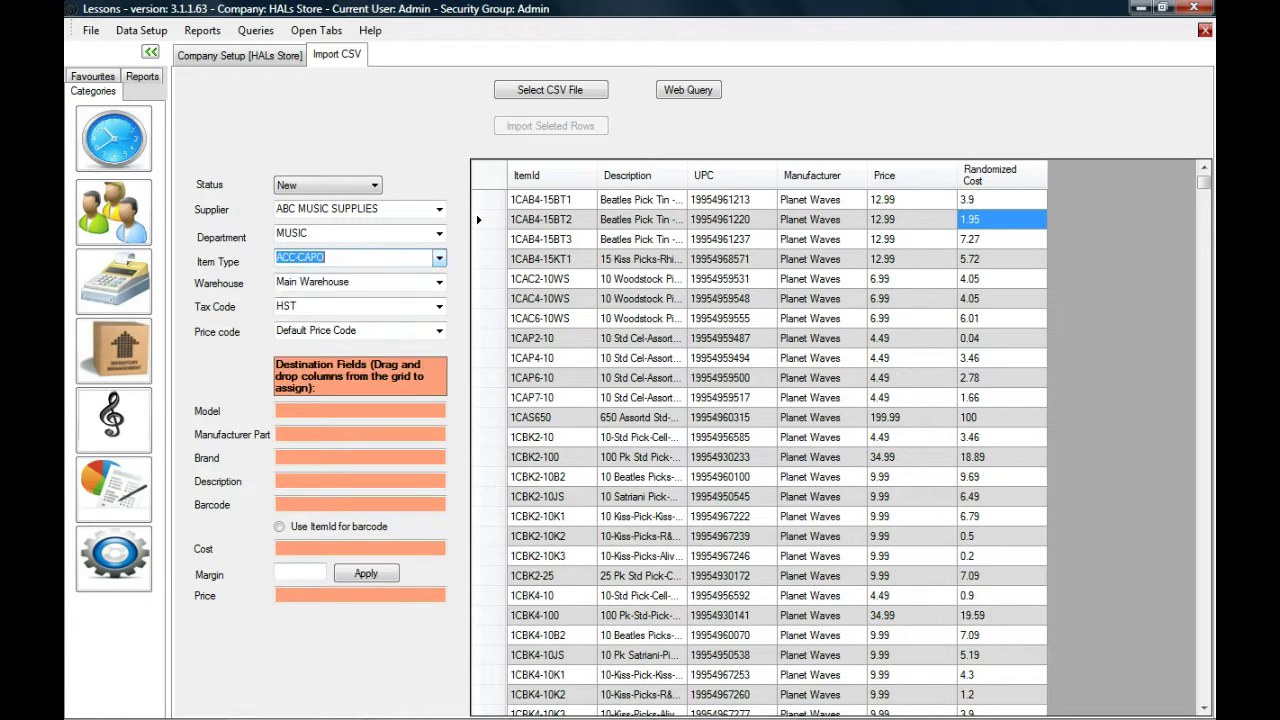
Search all columns of the price list for "capo" and widen the Description column
left_click(586, 306)
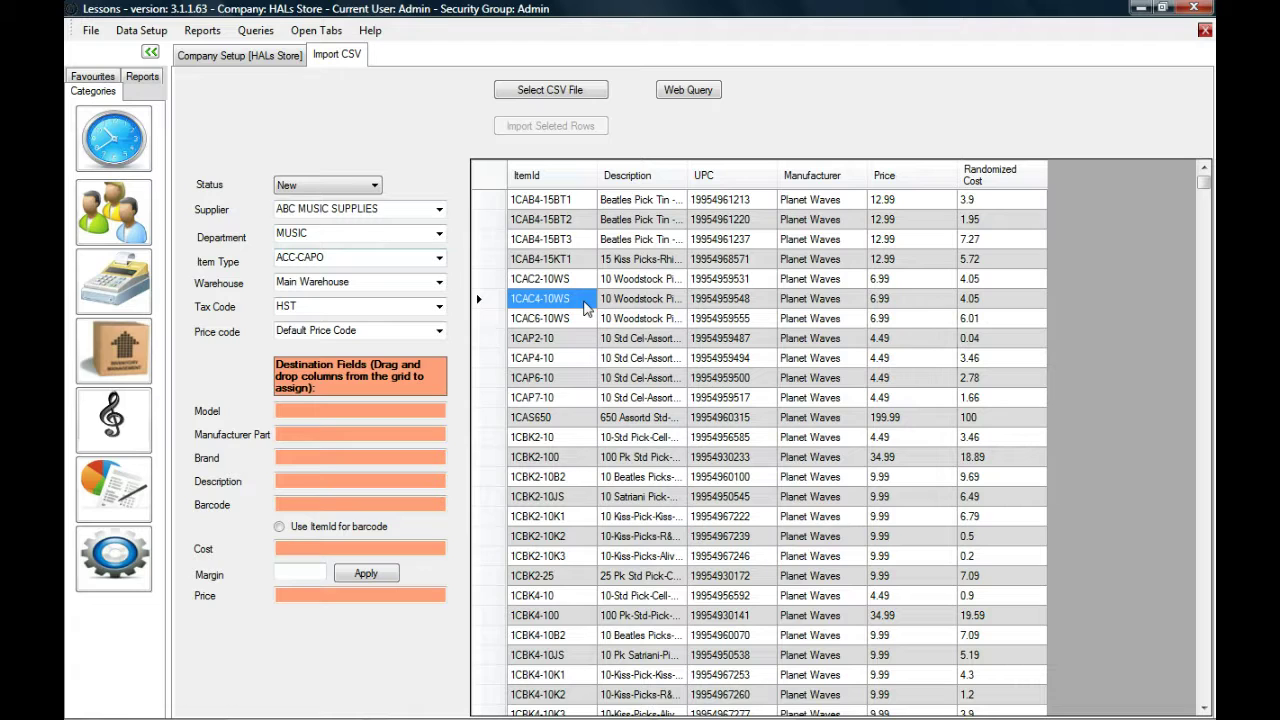
key("ctrl+f")
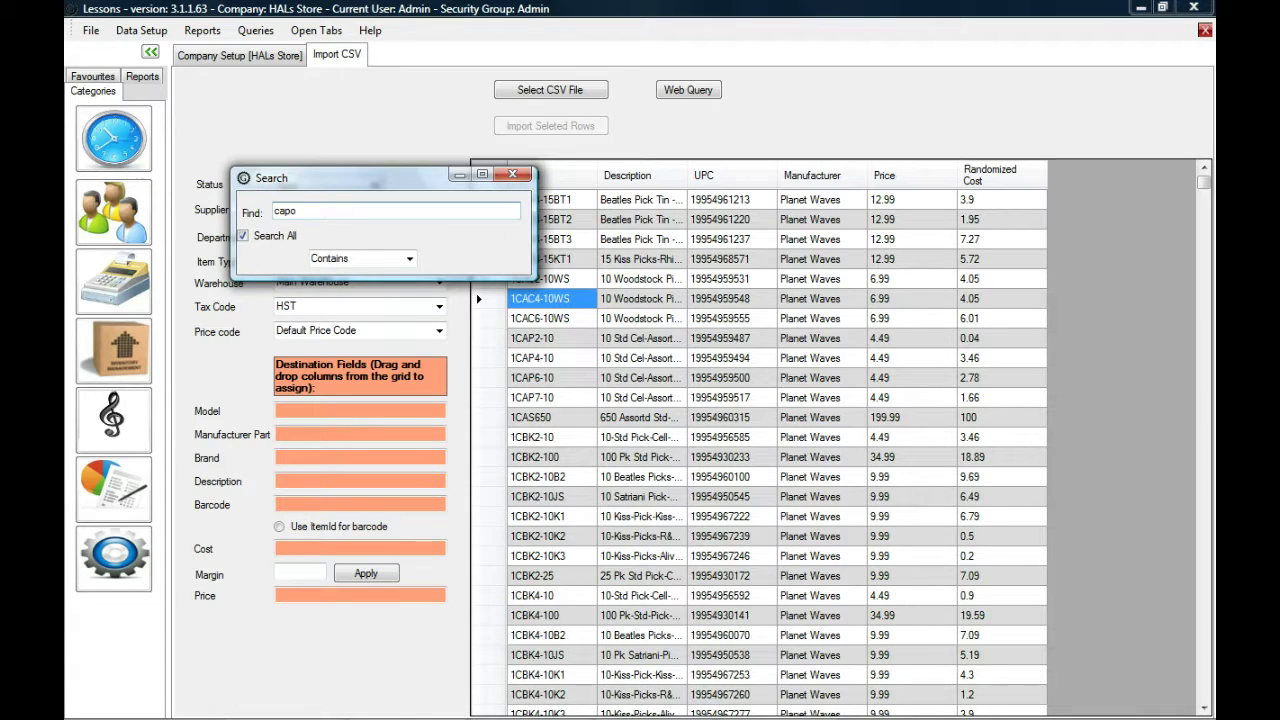
key("Return")
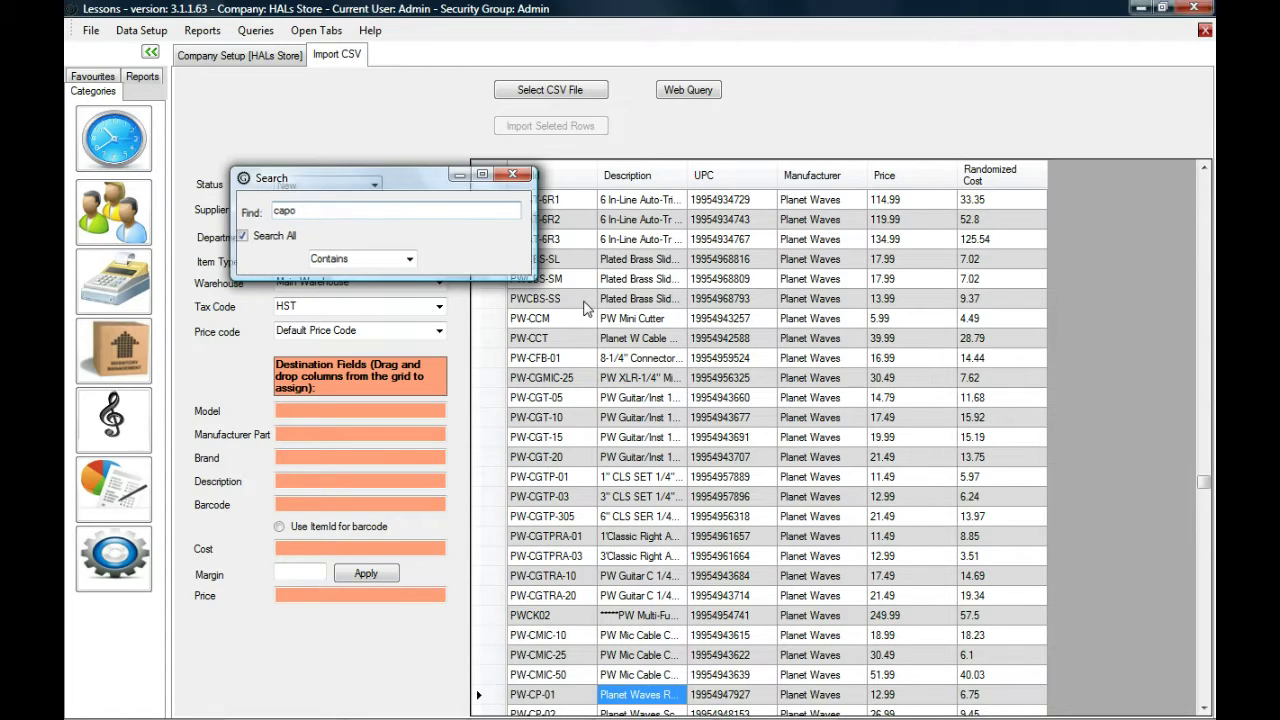
key("Escape")
left_click_drag(728, 175, 828, 176)
scroll(672, 703, "down", 5)
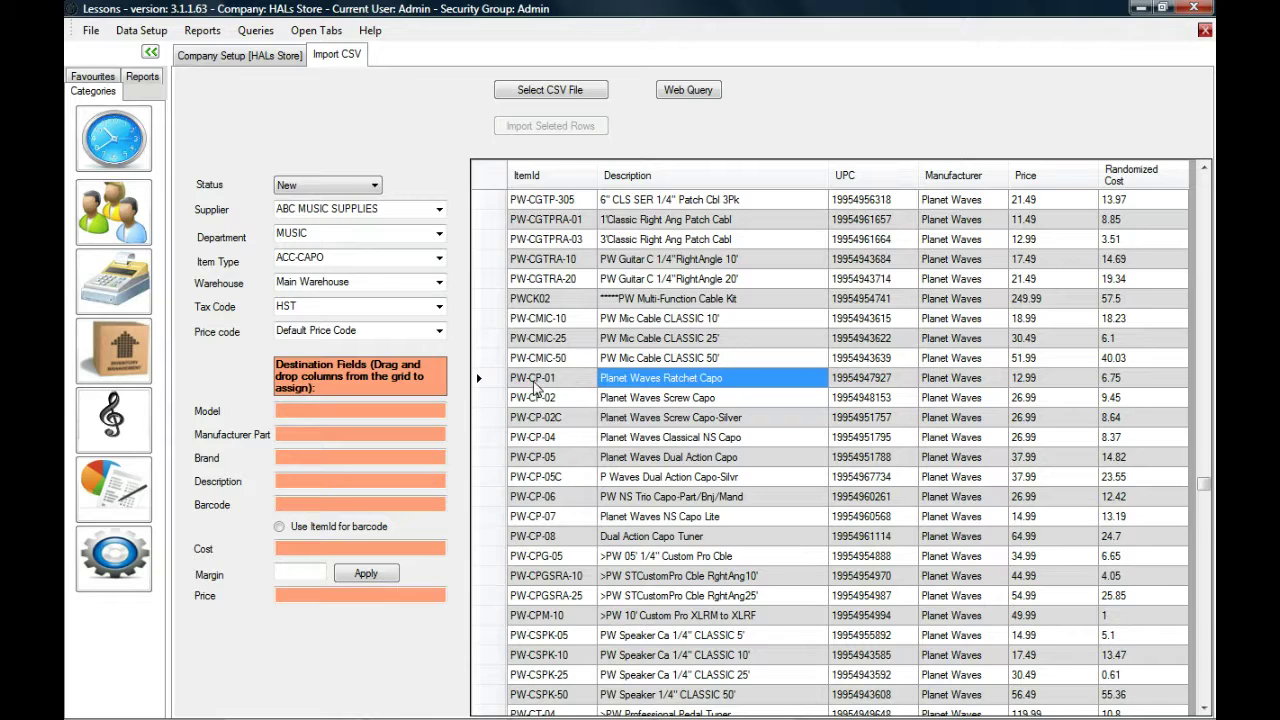
Map the ItemId column to Model and Manufacturer Part, Manufacturer to Brand, and Description to Description
left_click_drag(537, 388, 332, 416)
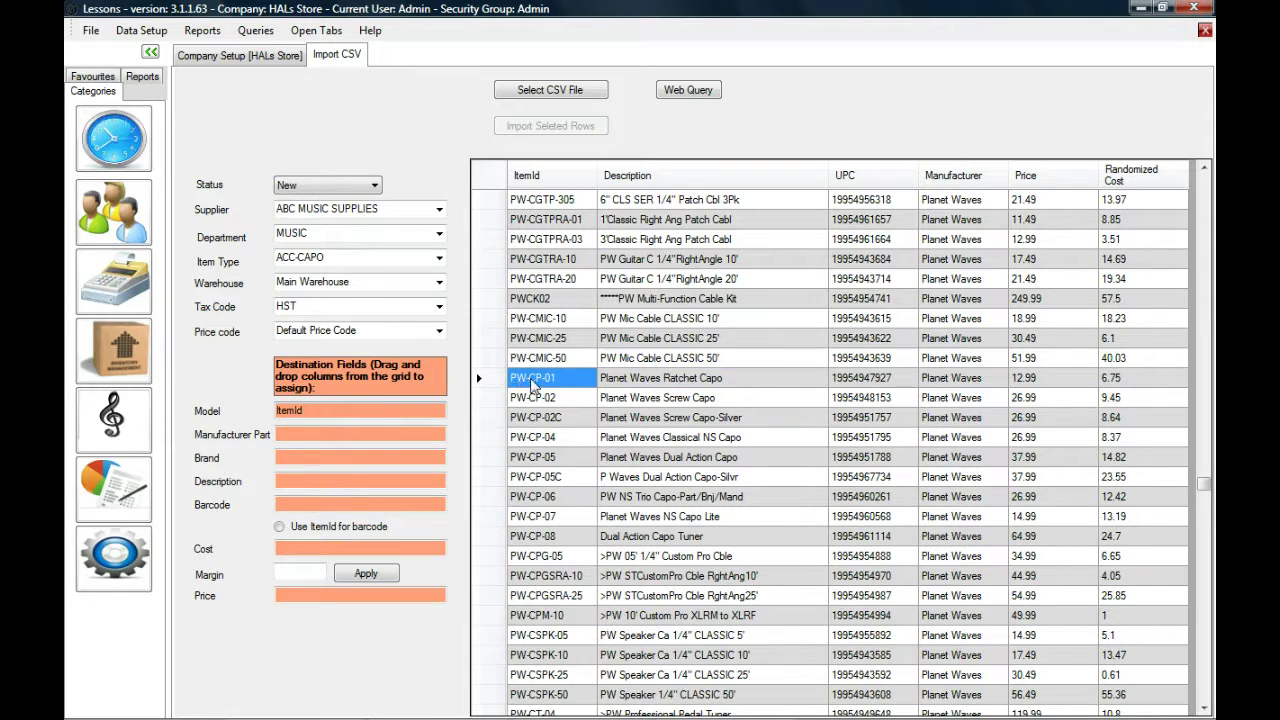
left_click_drag(530, 383, 305, 440)
left_click_drag(742, 380, 419, 425)
left_click_drag(951, 358, 360, 457)
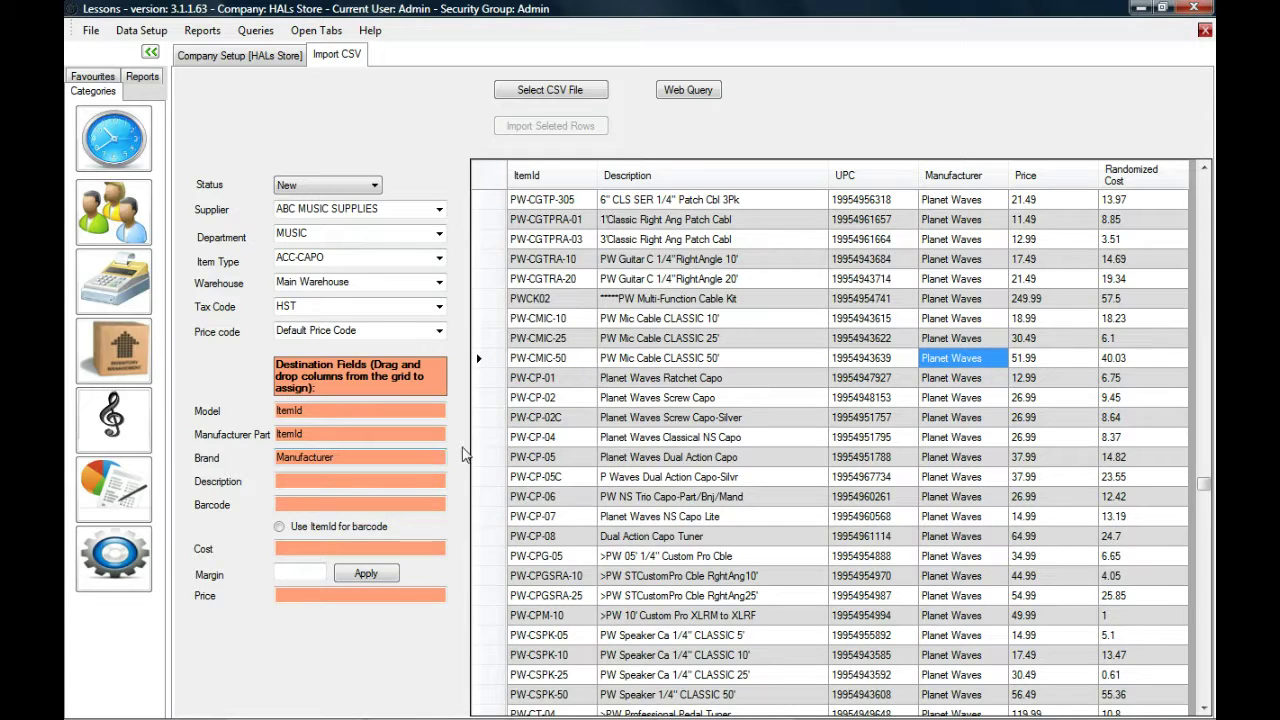
left_click_drag(688, 385, 341, 486)
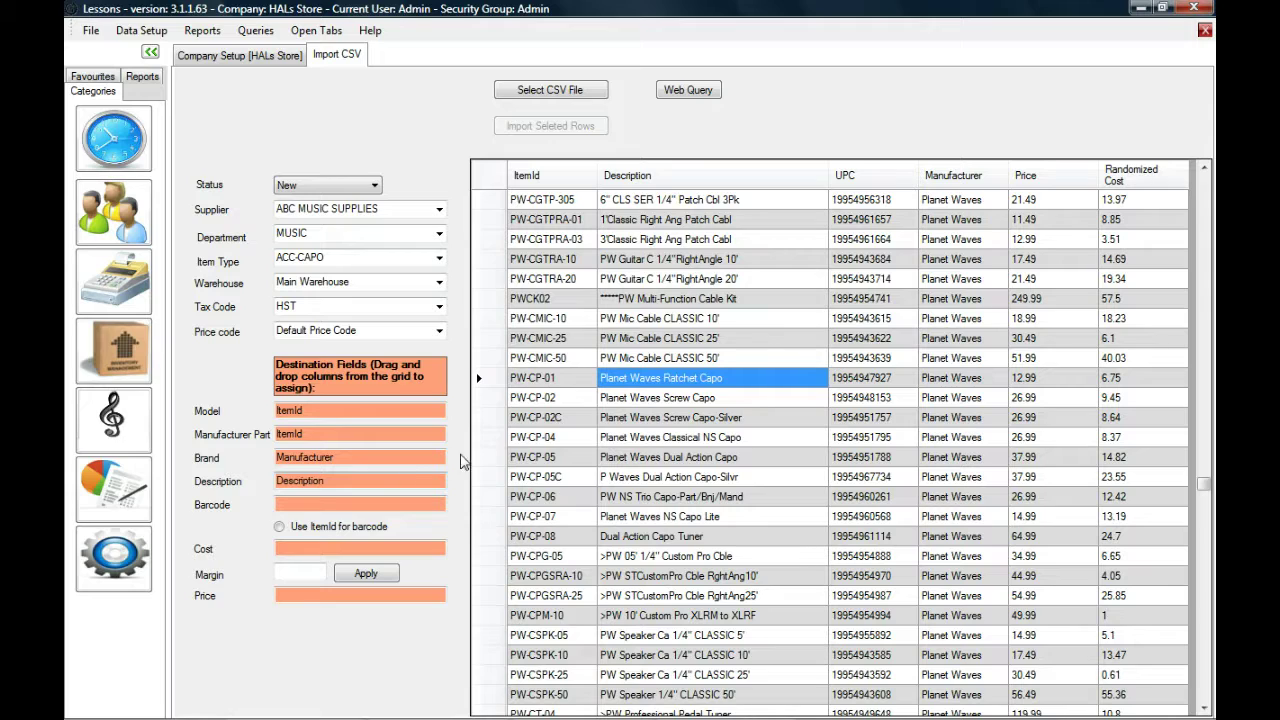
Map the Randomized Cost column to Cost, Price to Price, and UPC to Barcode
left_click_drag(1122, 378, 324, 542)
left_click_drag(1018, 378, 310, 595)
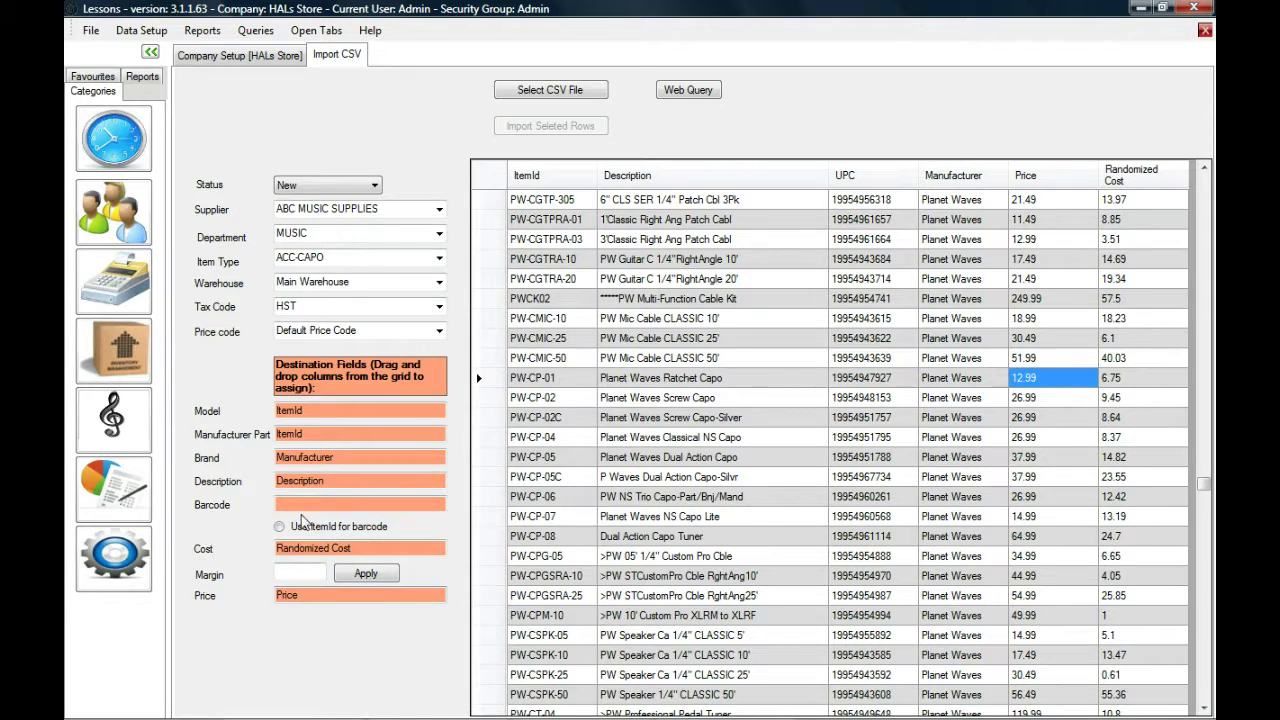
left_click(310, 504)
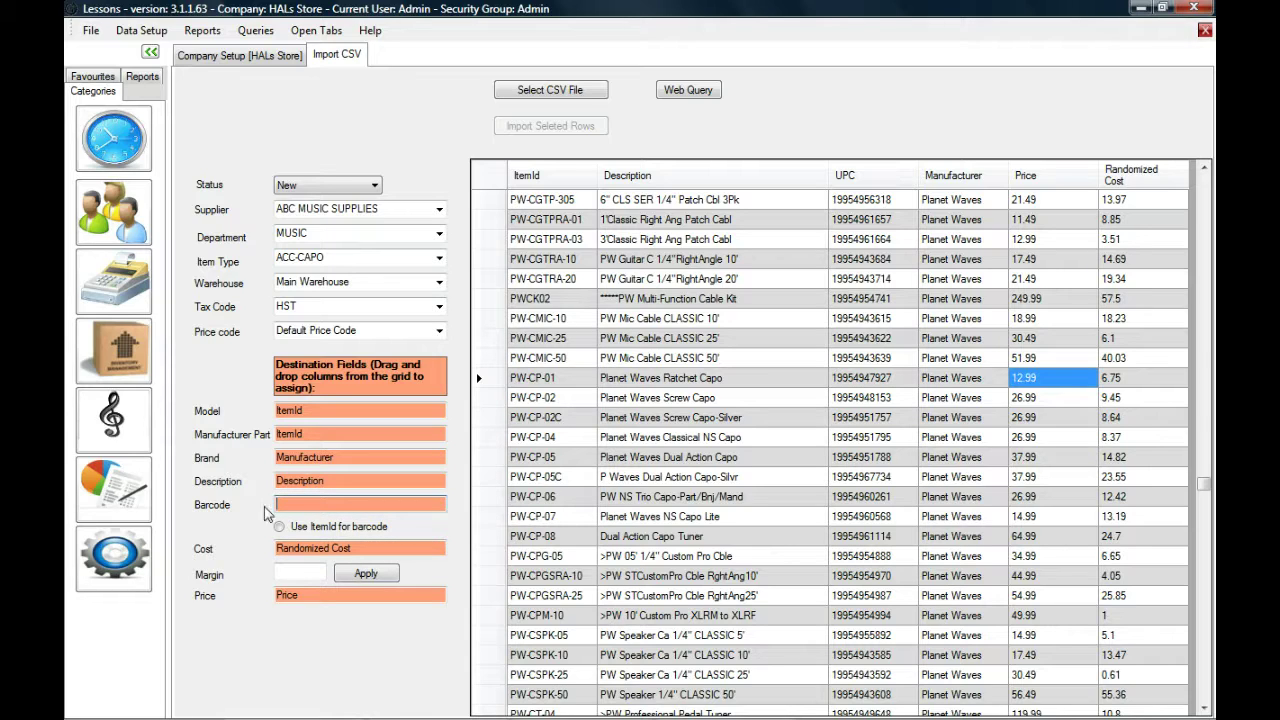
left_click(281, 528)
left_click(306, 504)
left_click_drag(872, 396, 306, 504)
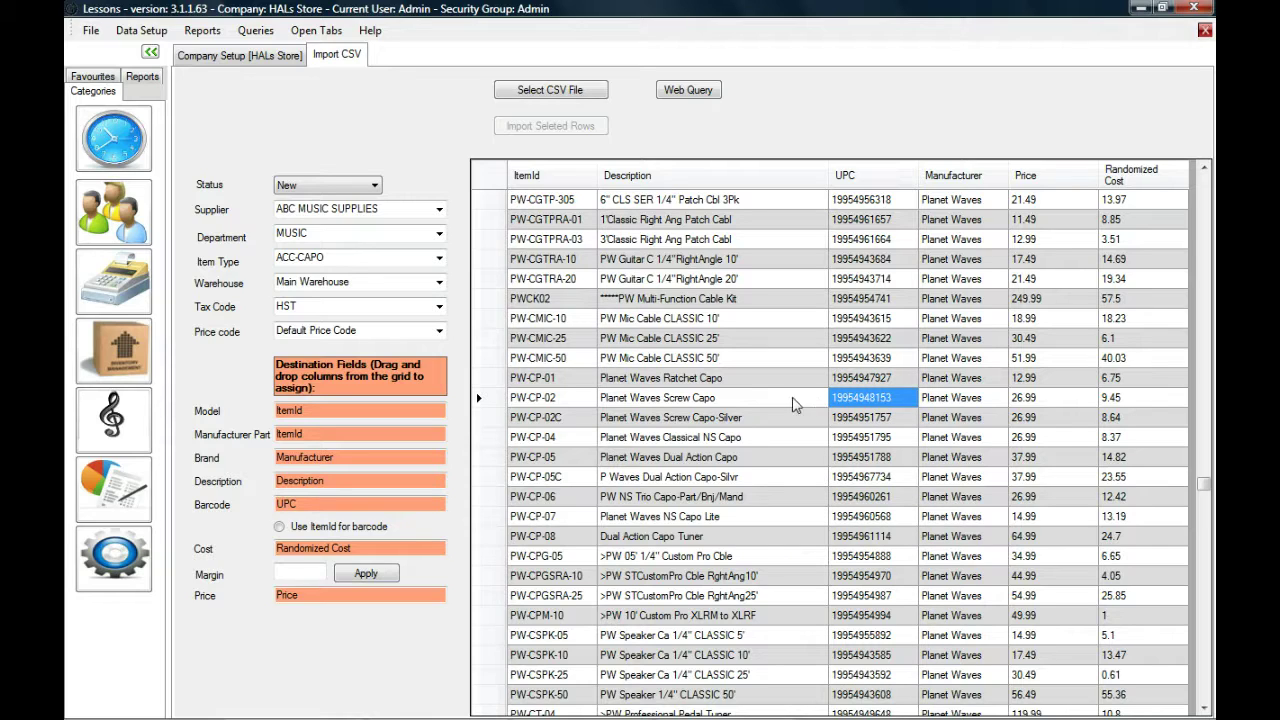
Import the capo rows PW-CP-01 through PW-CP-08 using the Default Price Code
left_click(497, 385)
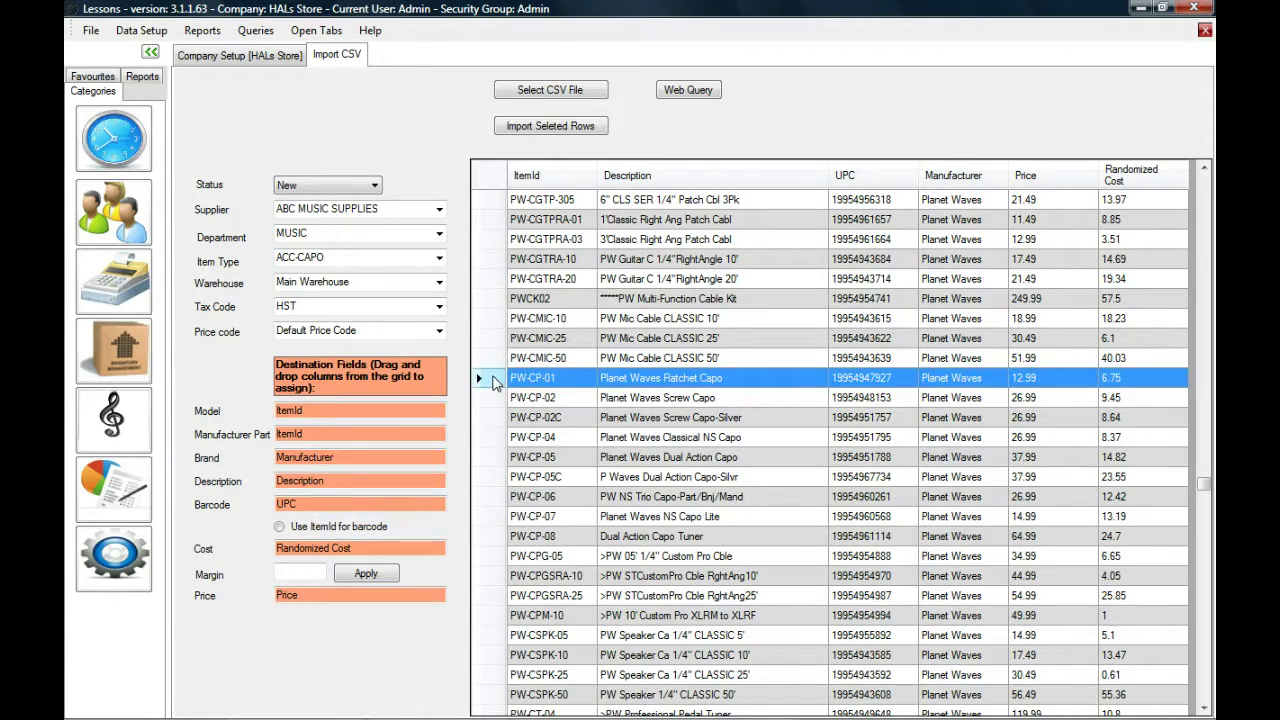
left_click_drag(489, 401, 490, 545)
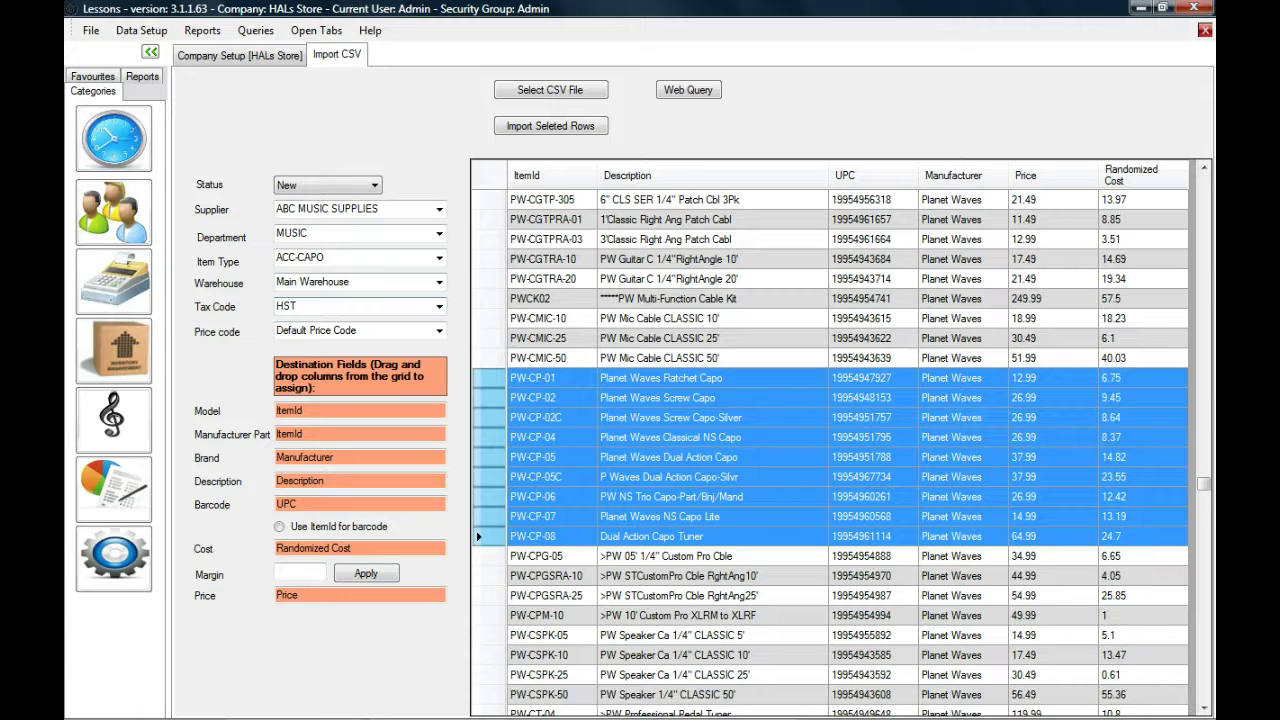
left_click(440, 331)
left_click(455, 330)
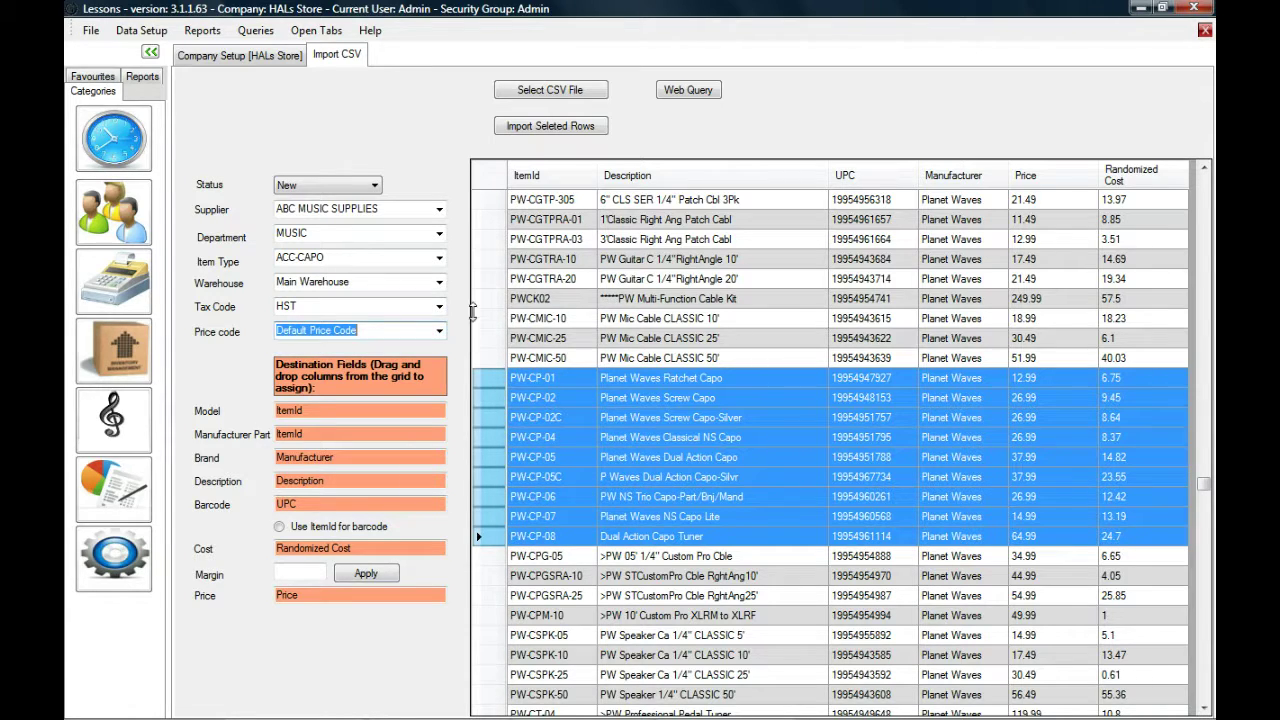
left_click(545, 130)
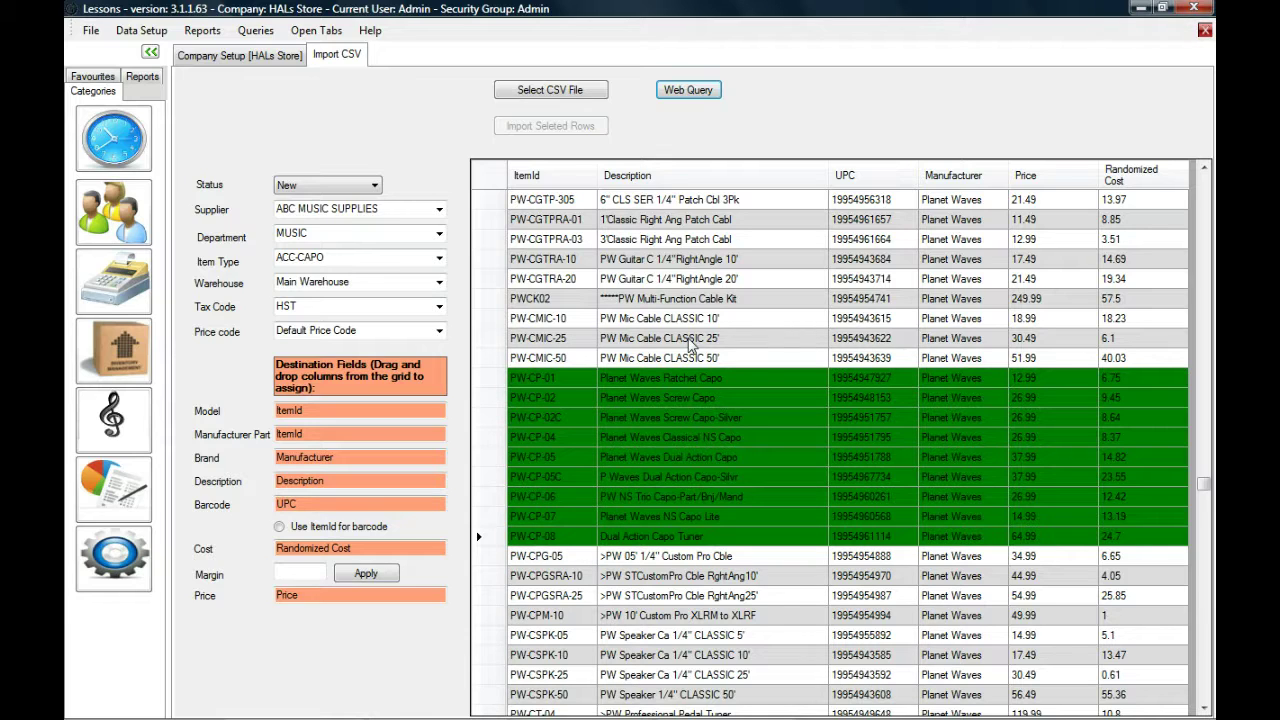
Clear the UPC value of the PW-CMIC-50 cable row
left_click(863, 361)
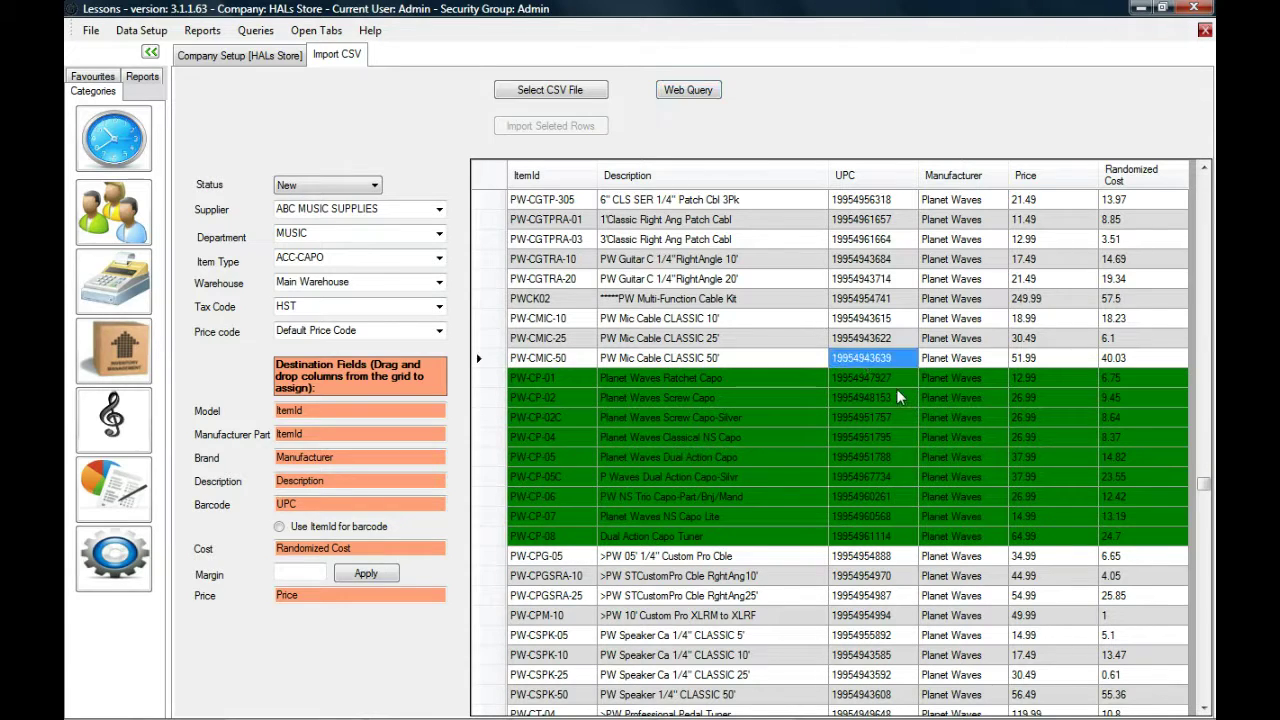
key("F2")
key("shift+Home")
key("Delete")
left_click(722, 398)
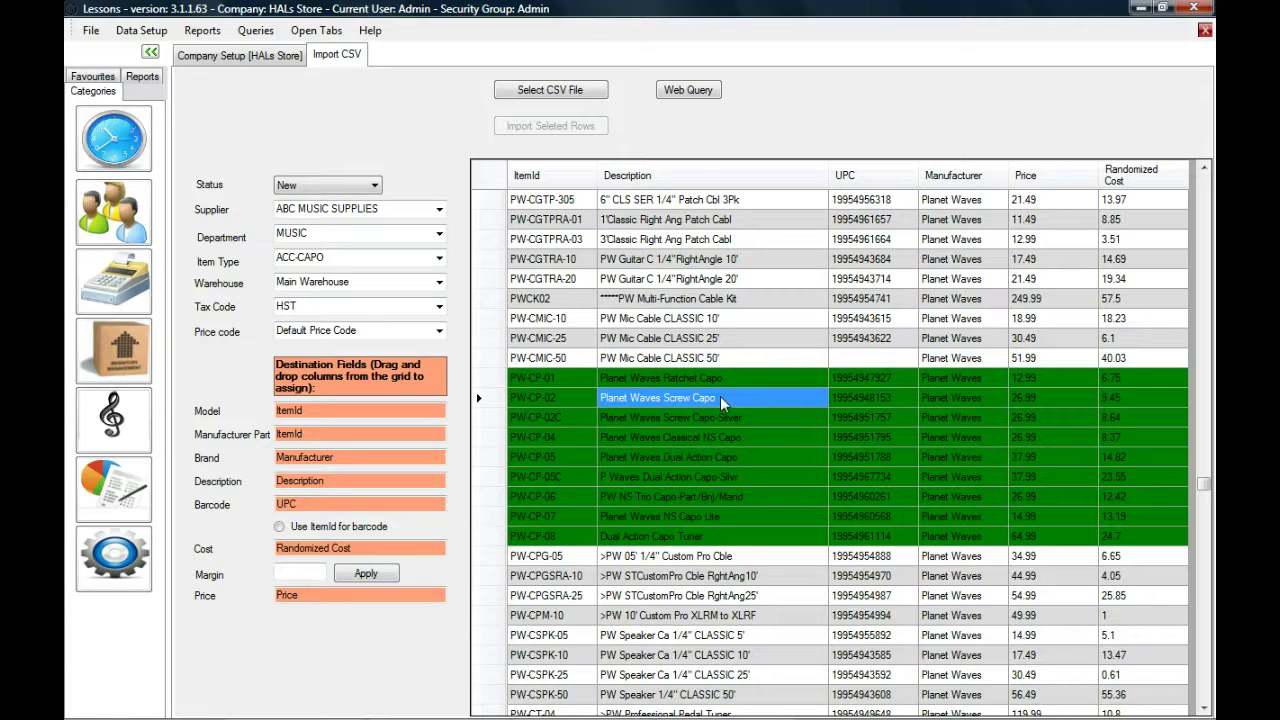
left_click(489, 359)
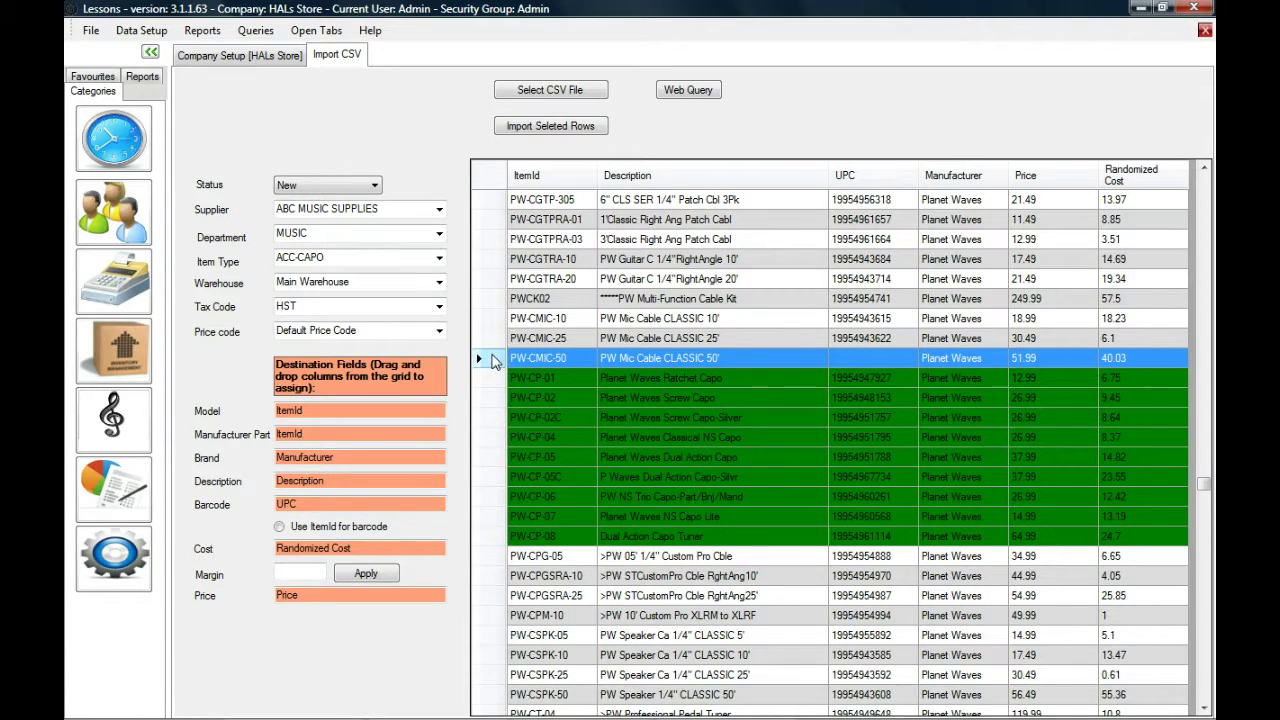
left_click(395, 255)
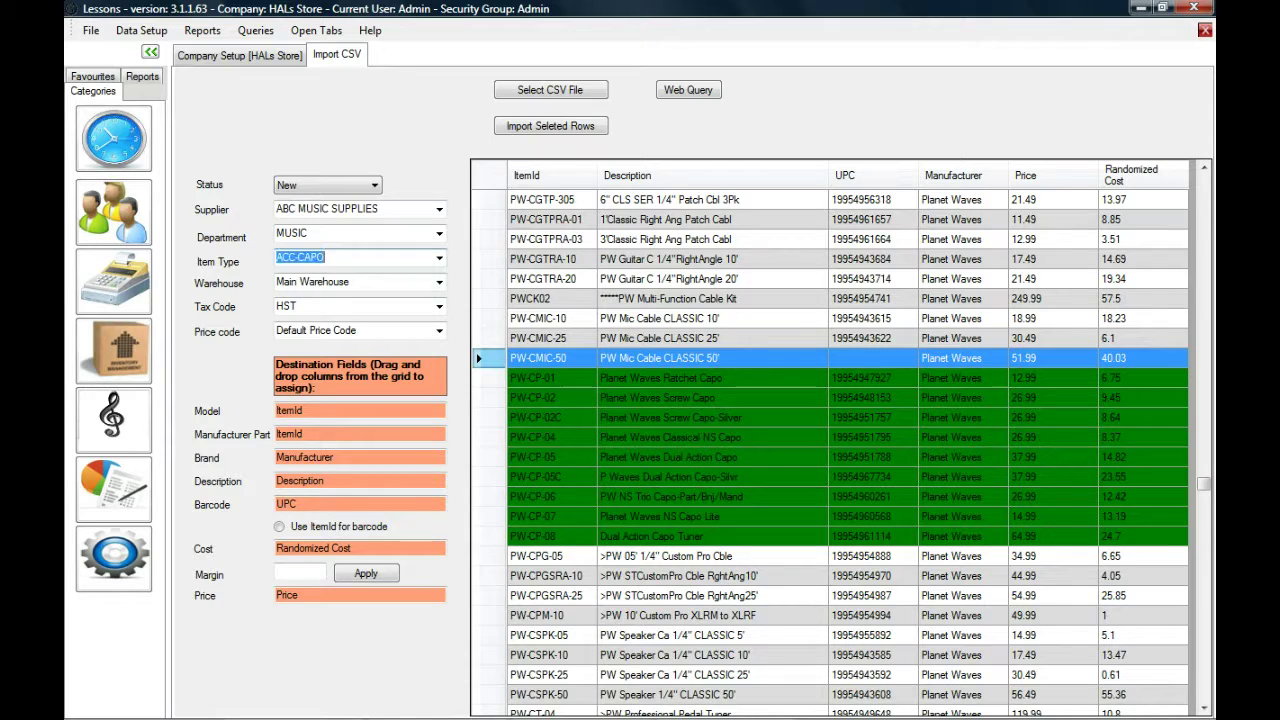
type("acc-")
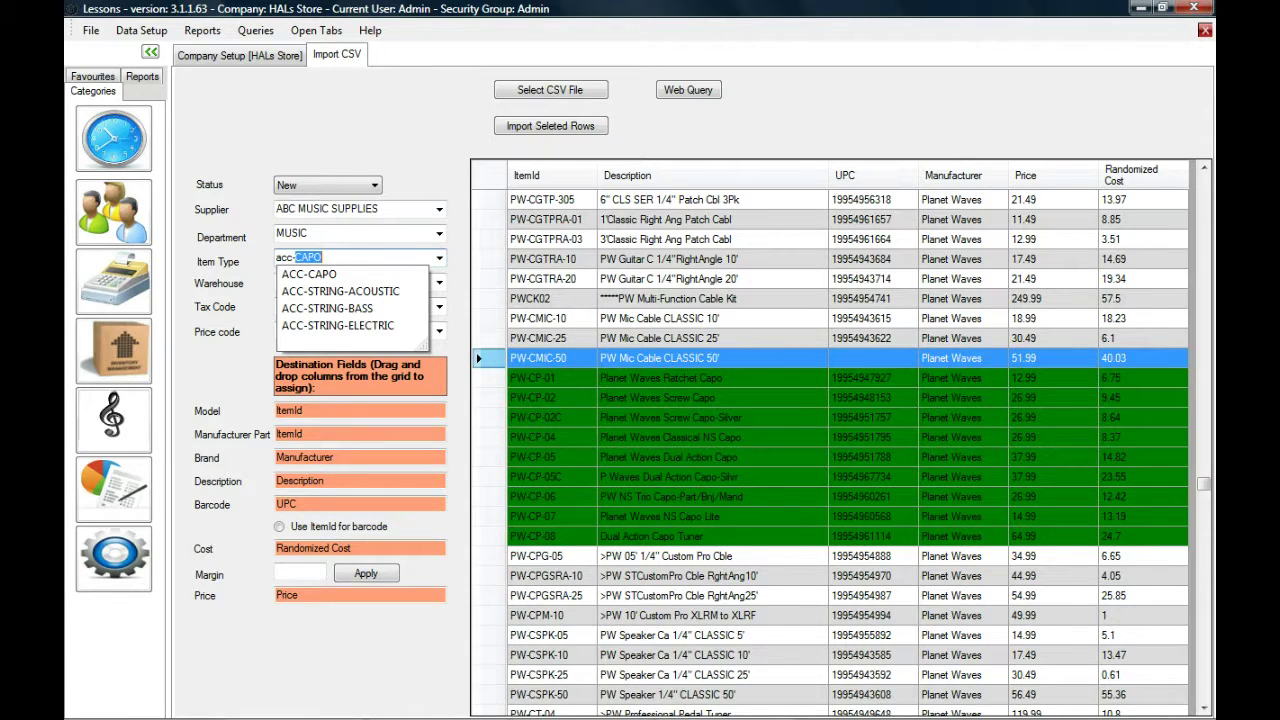
key("Escape")
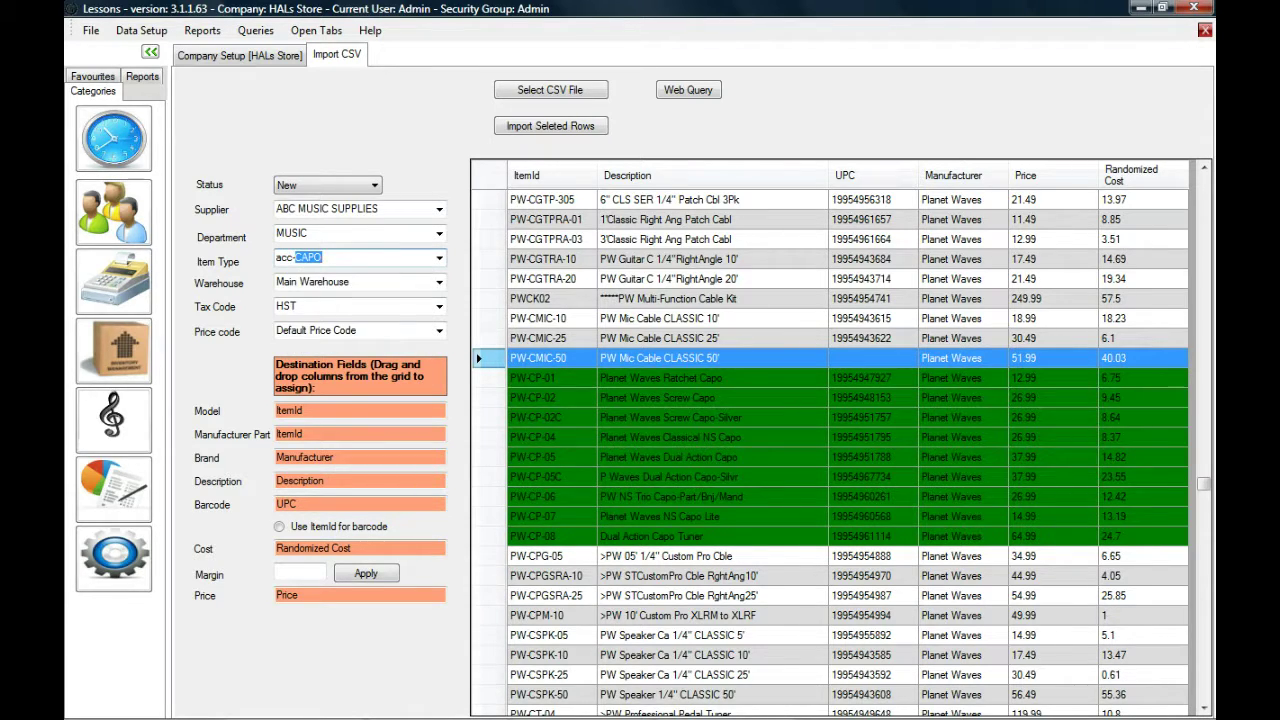
key("shift+Tab")
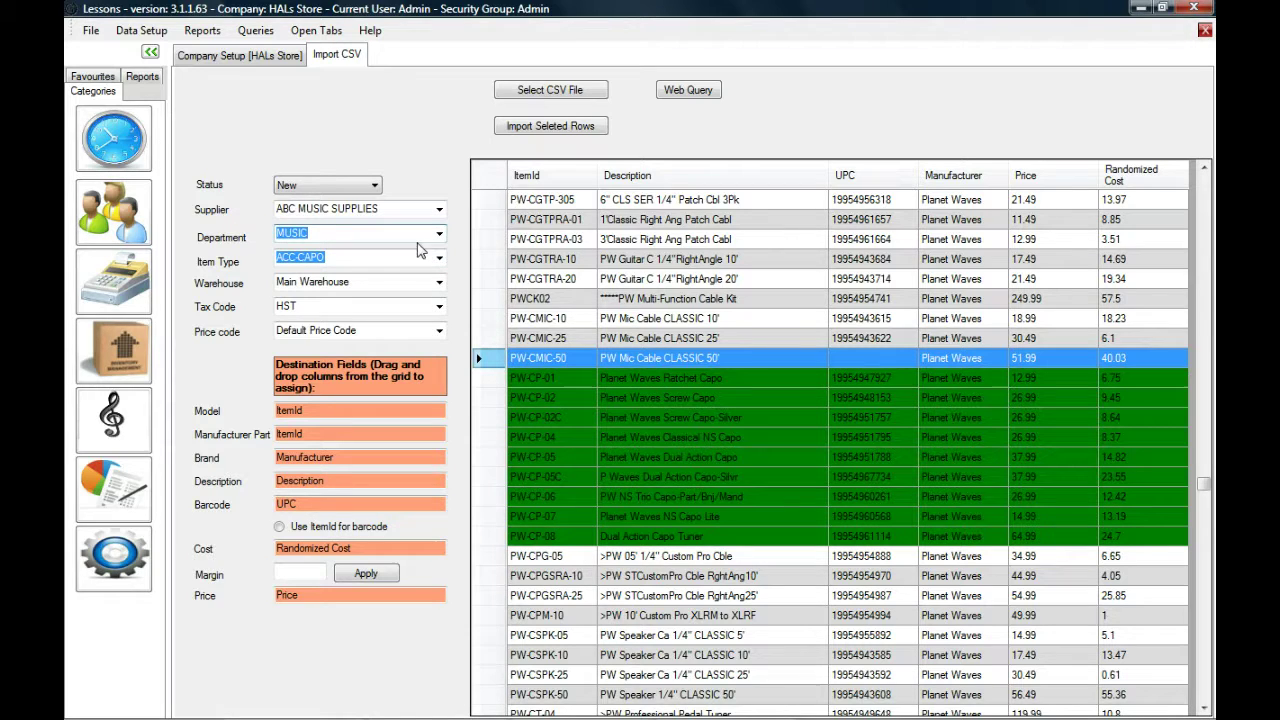
left_click(624, 344)
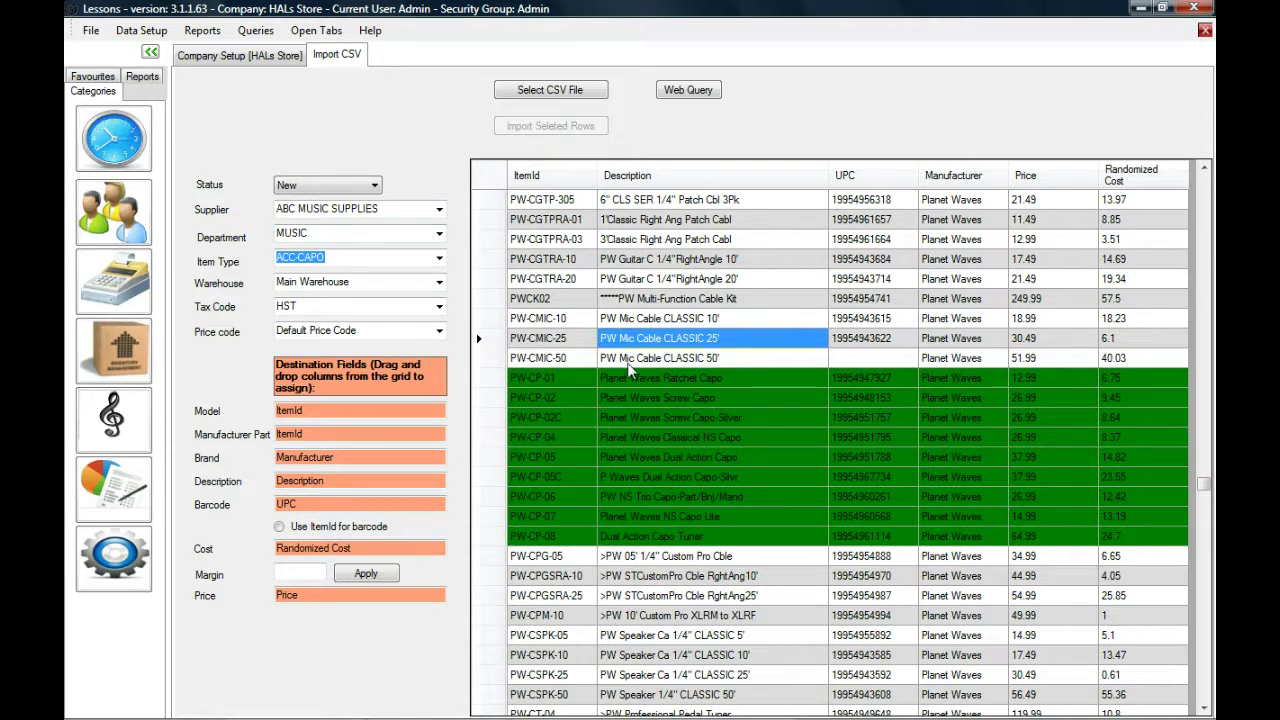
left_click(660, 358)
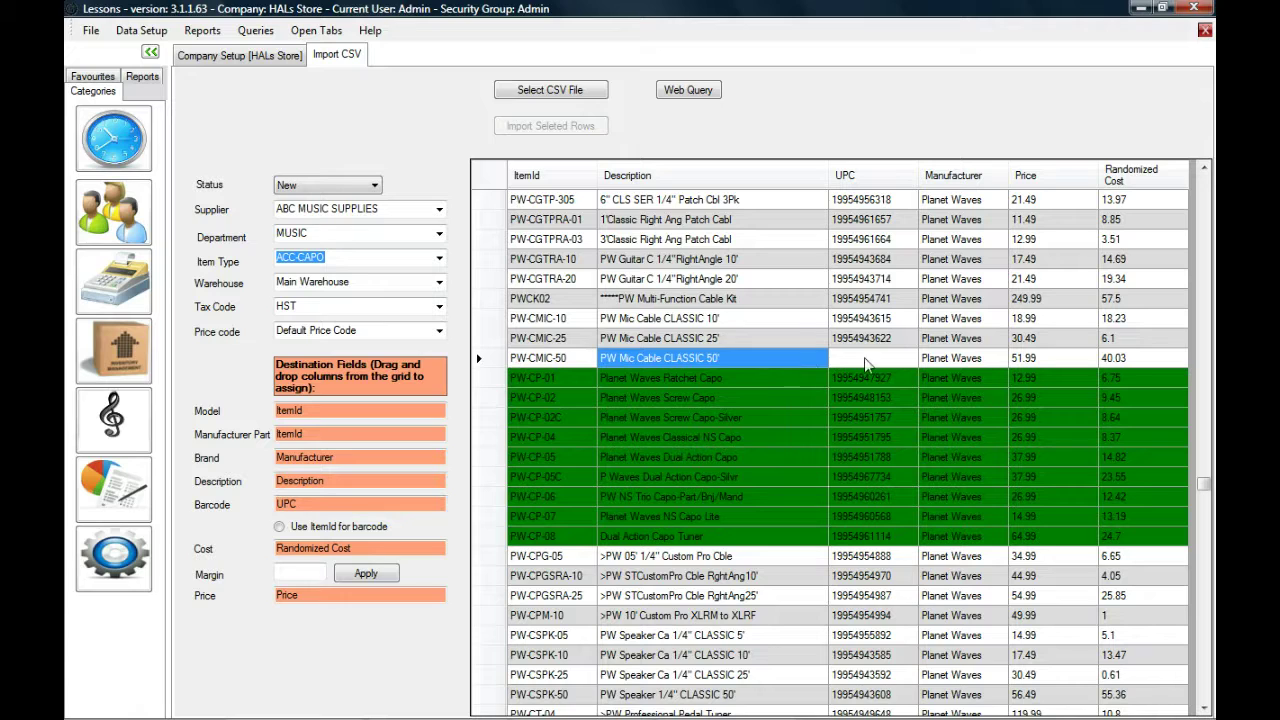
Try to import the PW-CMIC-50 cable row with its UPC left empty
left_click(485, 358)
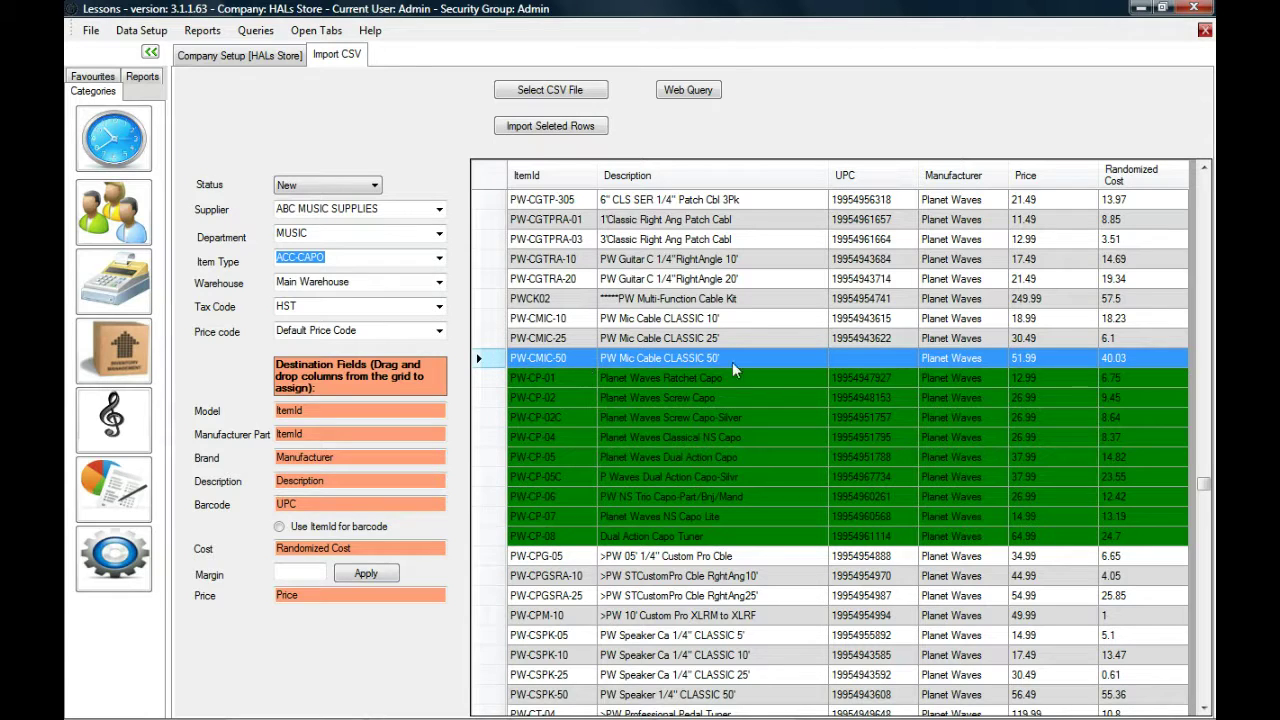
left_click(577, 130)
left_click_drag(585, 190, 566, 332)
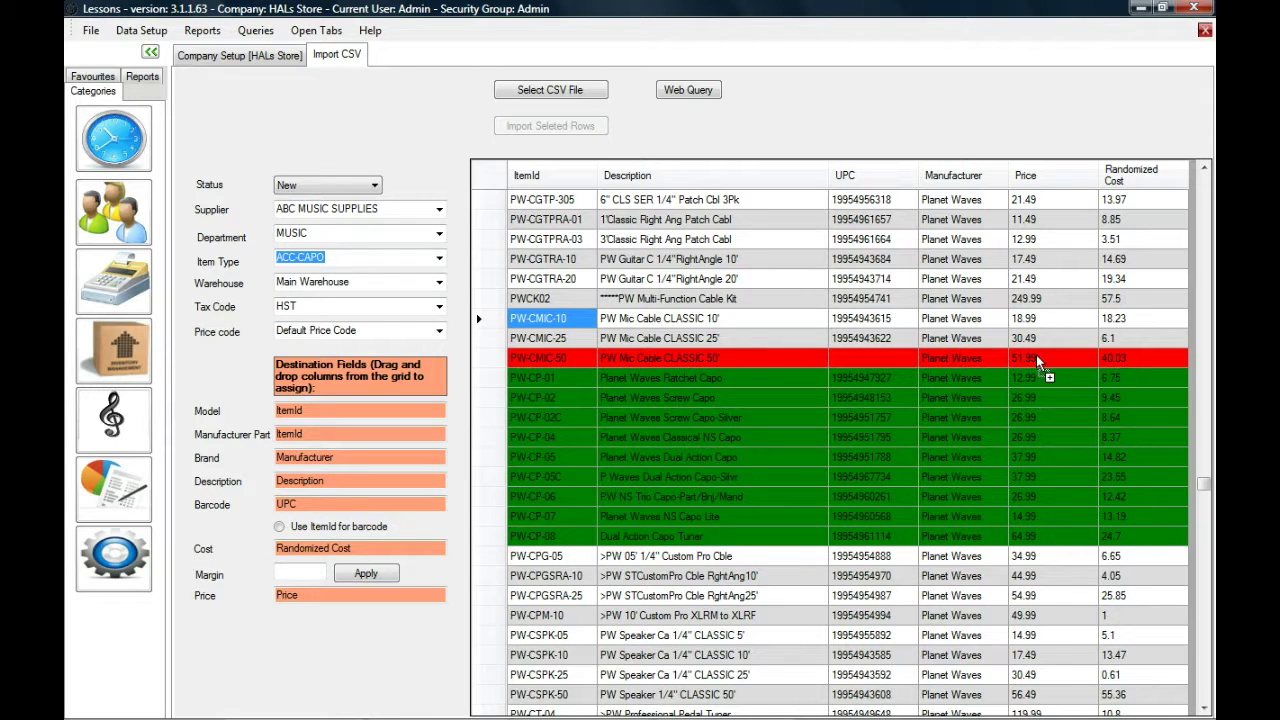
Set the UPC of the PW-CMIC-50 row to 74748383 and import that row
left_click(1097, 362)
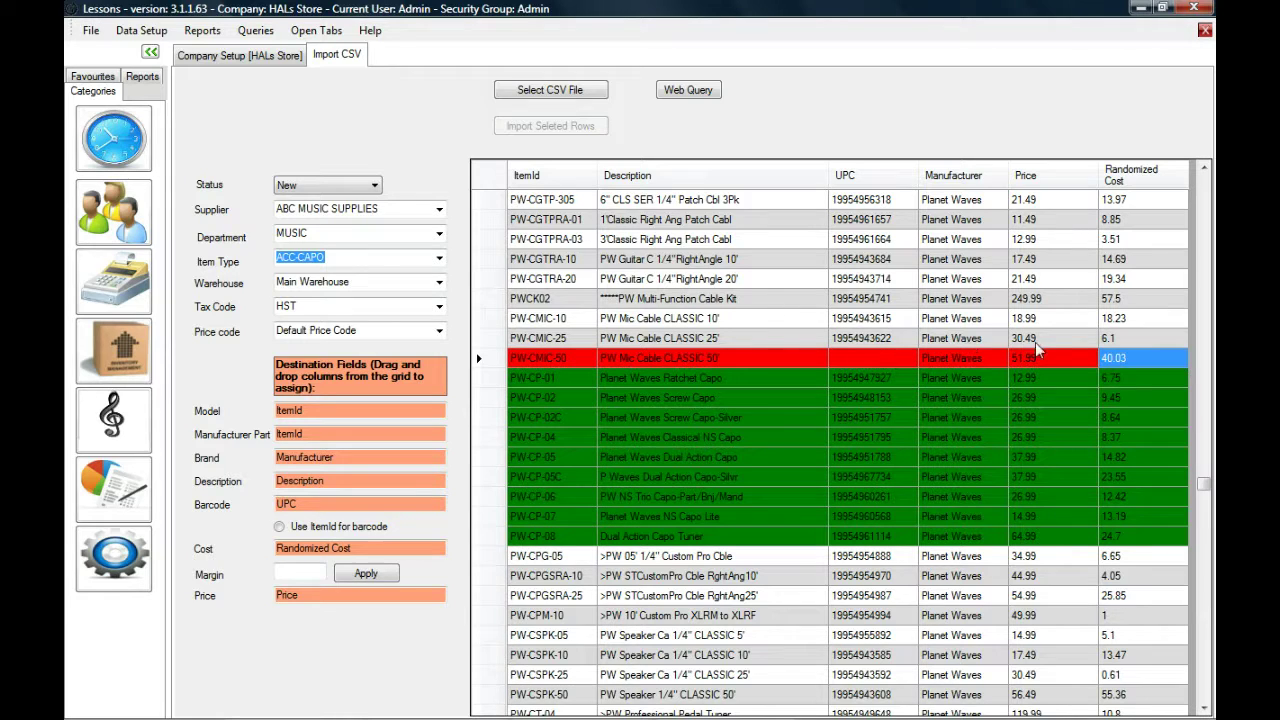
left_click(853, 360)
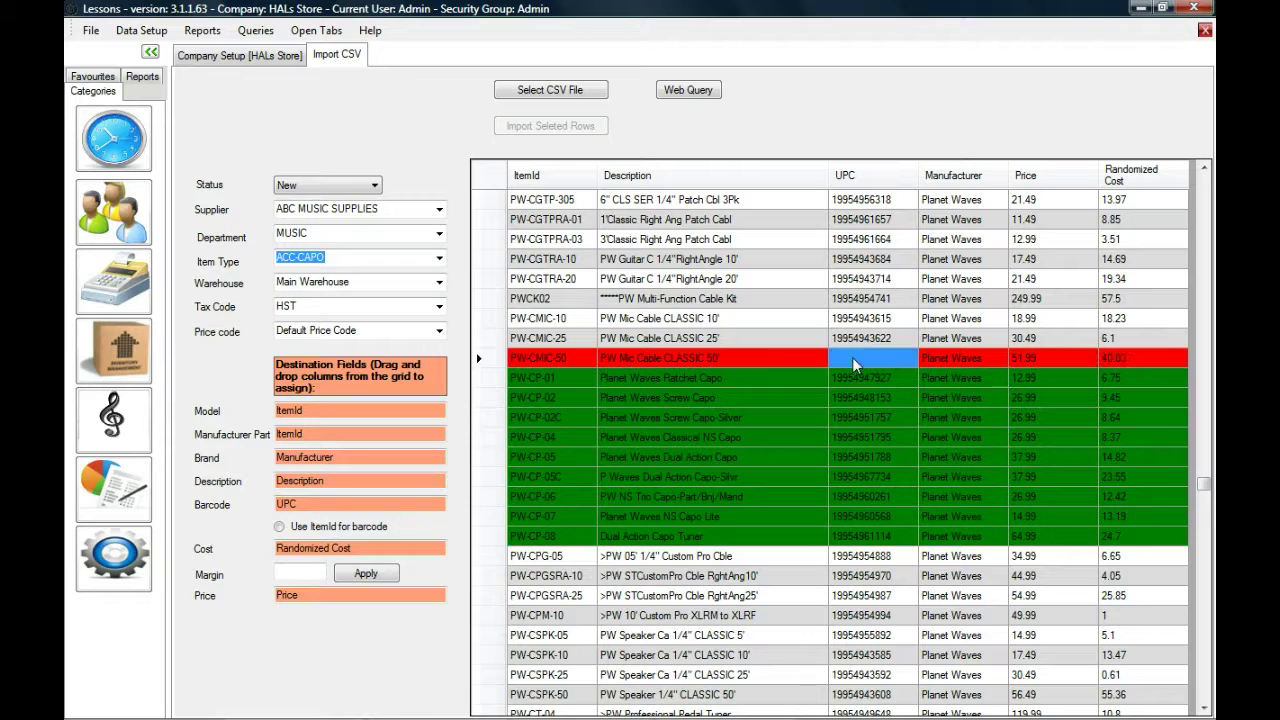
type("hh748383")
key("Return")
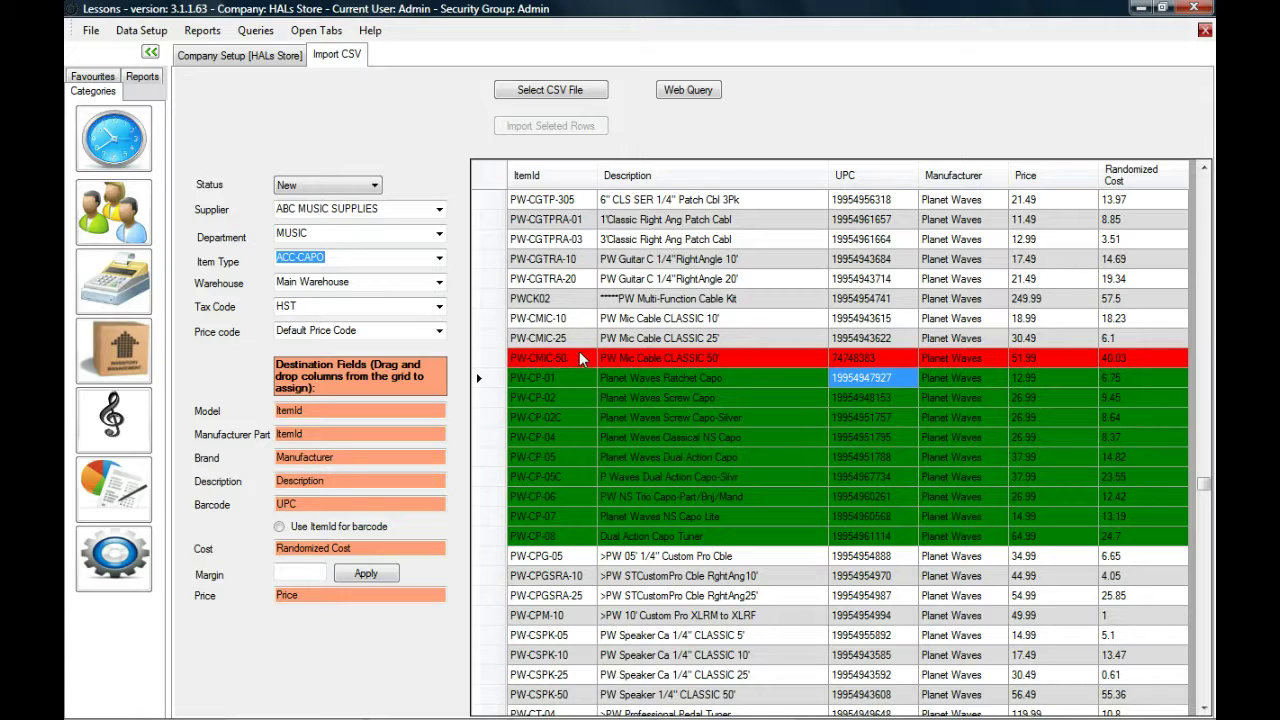
left_click(854, 360)
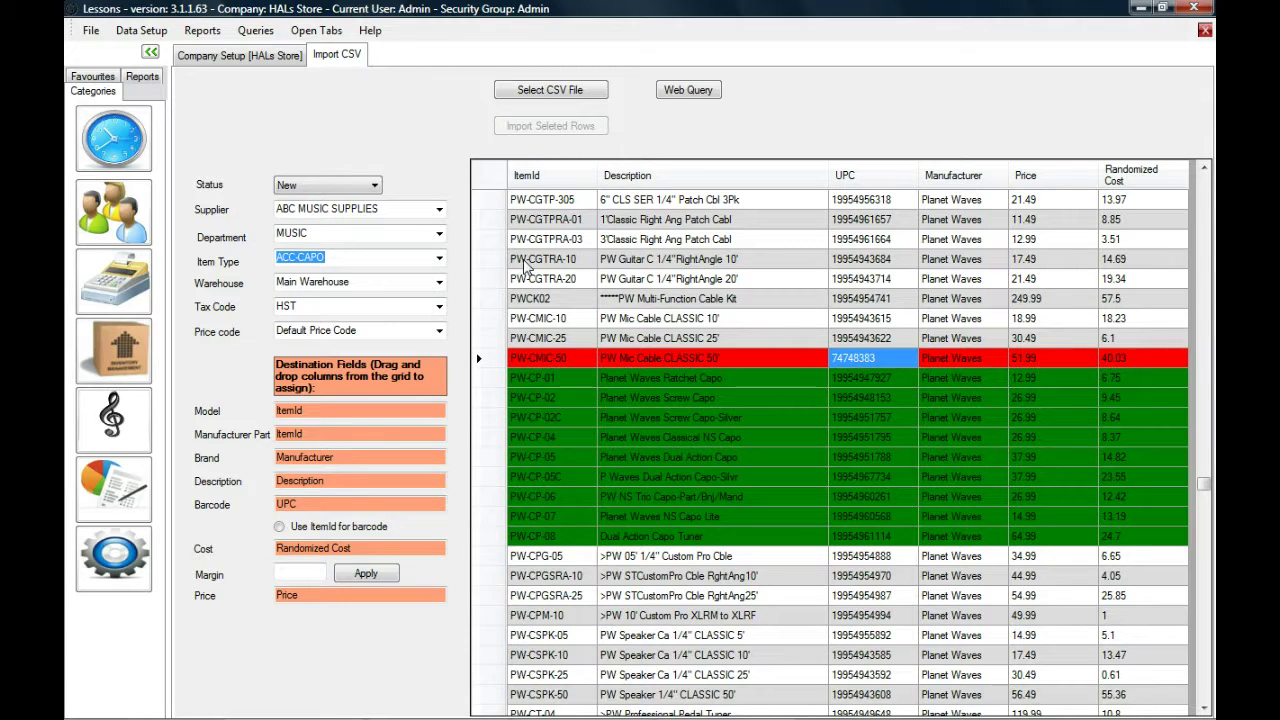
left_click(490, 357)
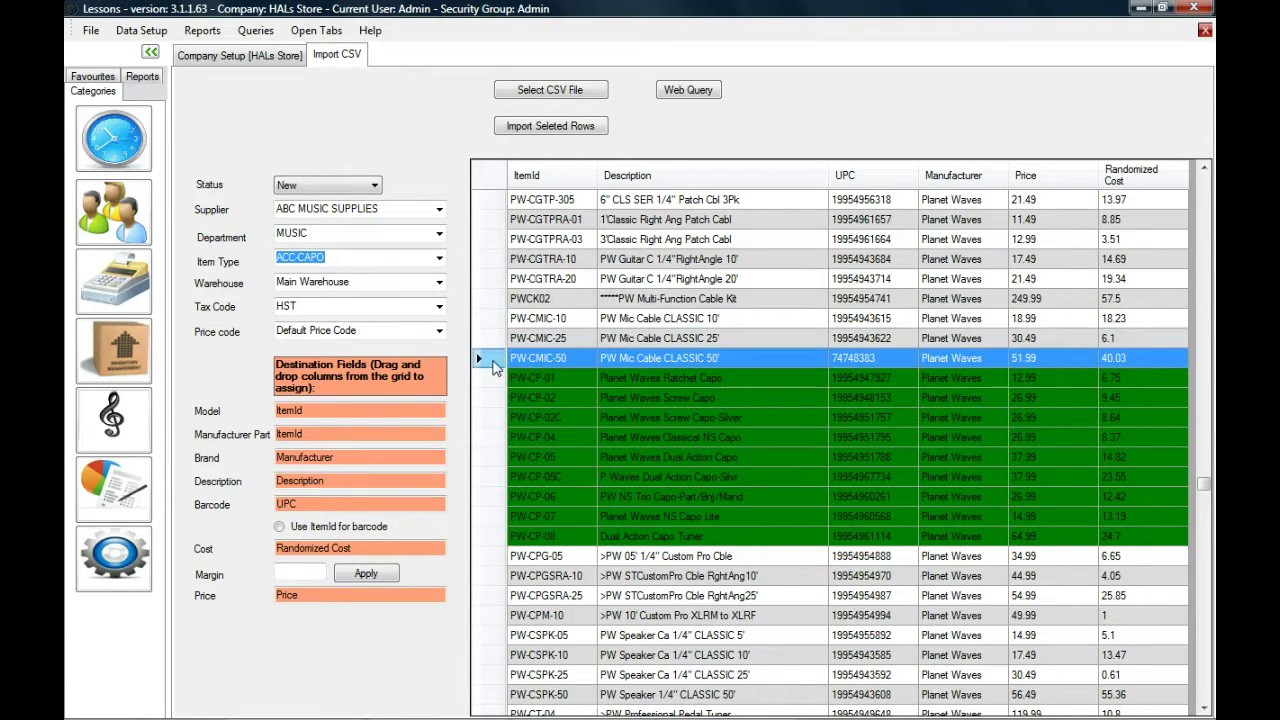
left_click(553, 127)
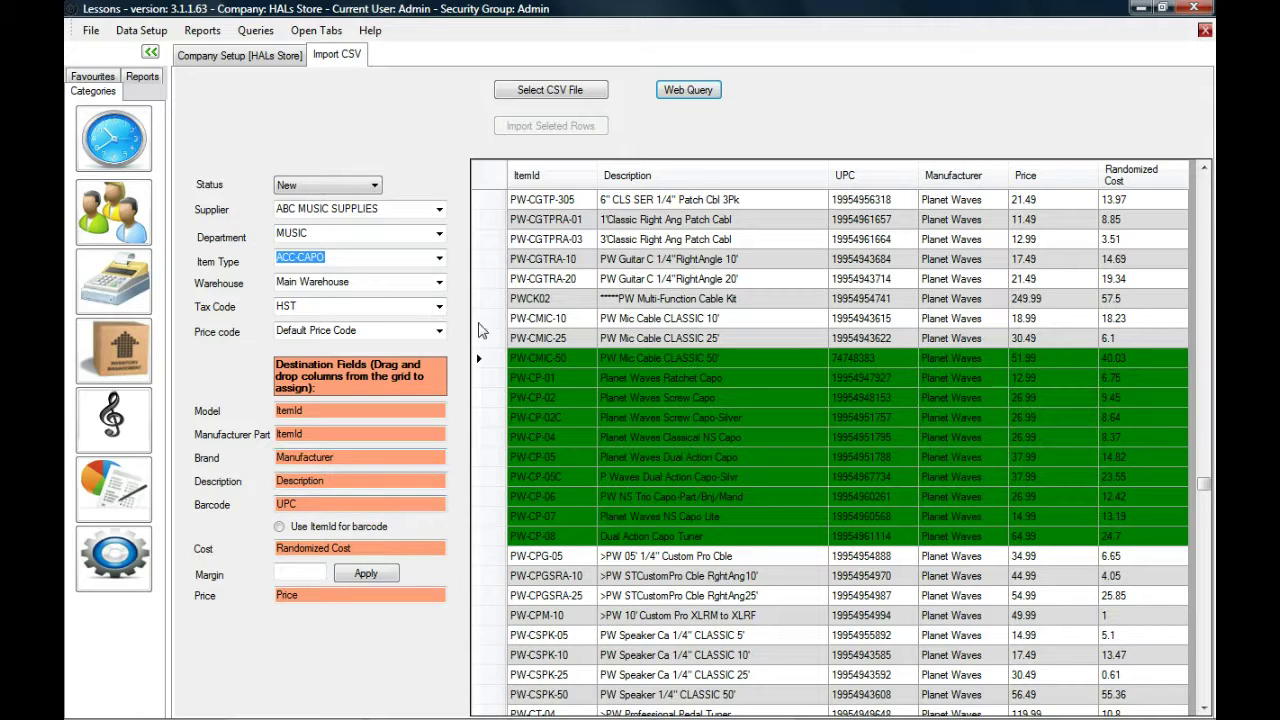
Set the item type to ACC-STRING-ACOUSTIC and search the price list from its beginning for ej16
left_click(439, 258)
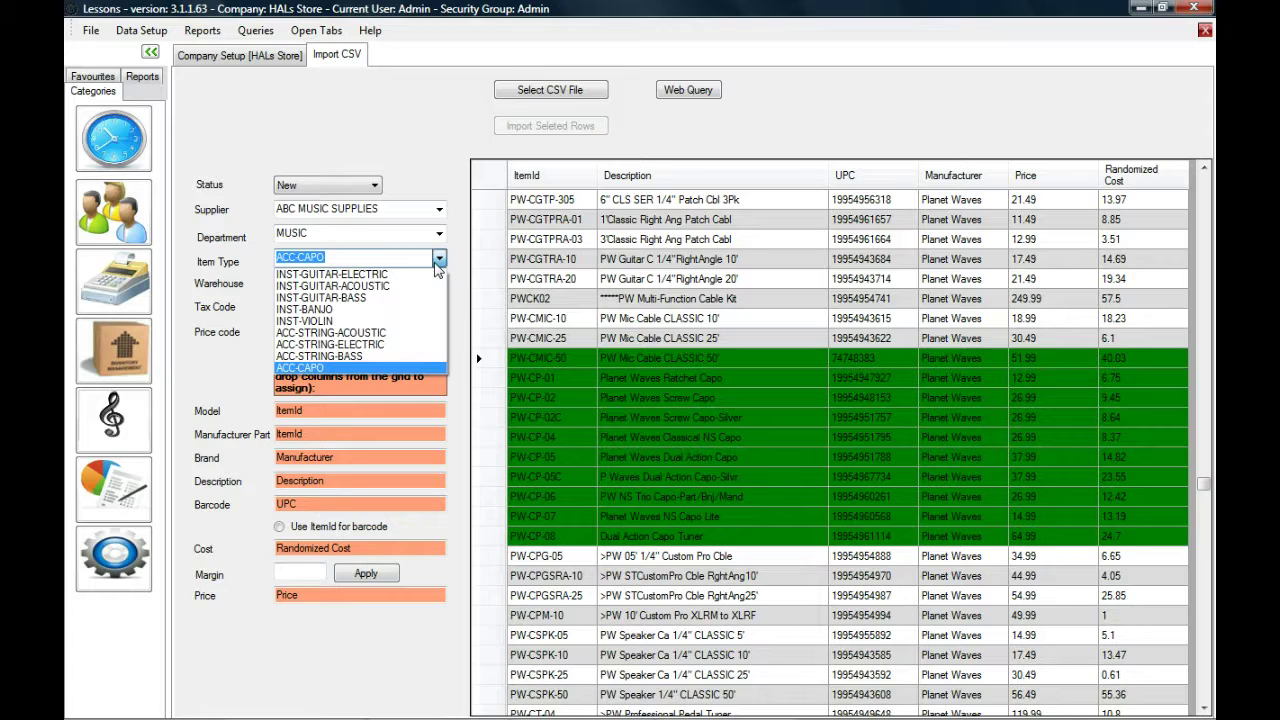
left_click(374, 333)
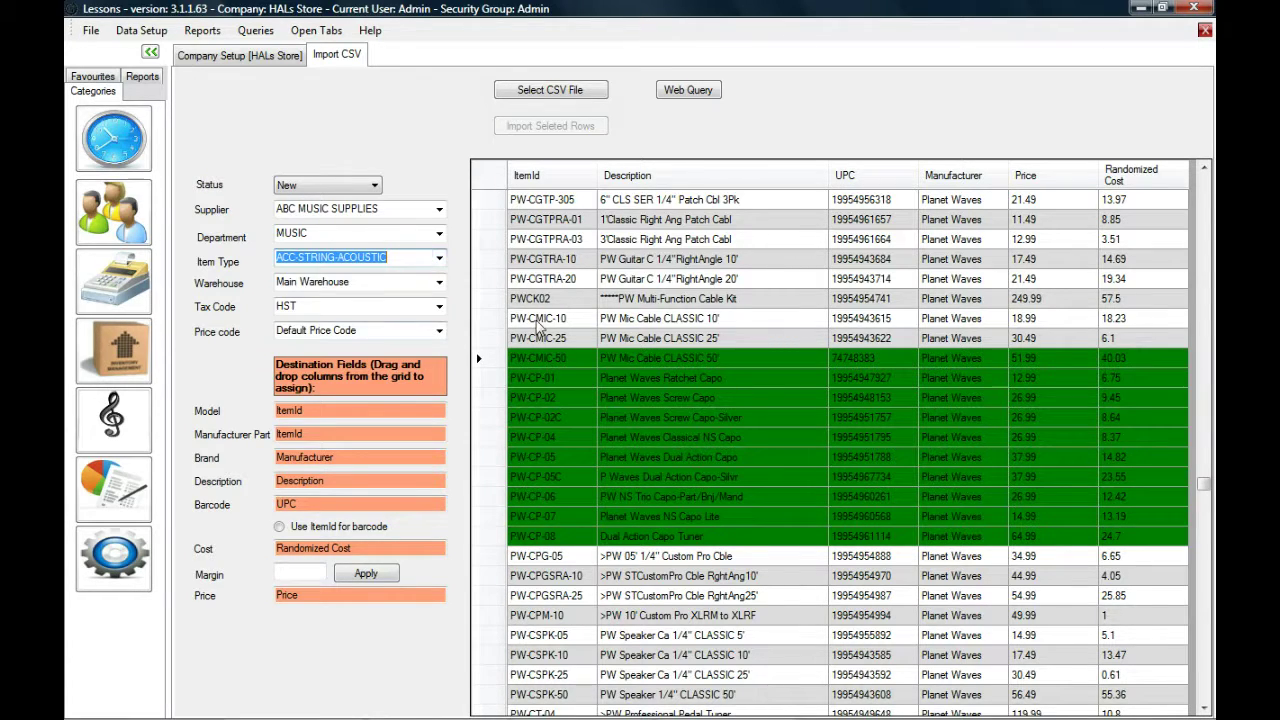
left_click(648, 317)
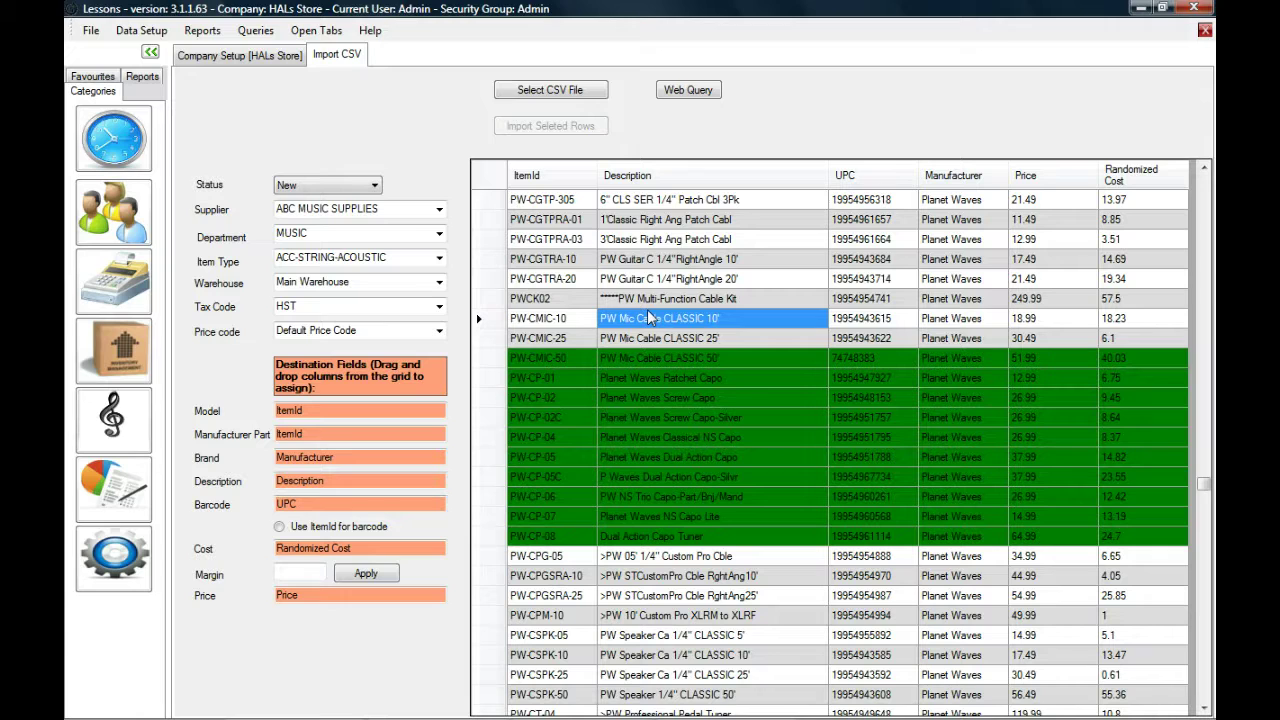
key("ctrl+f")
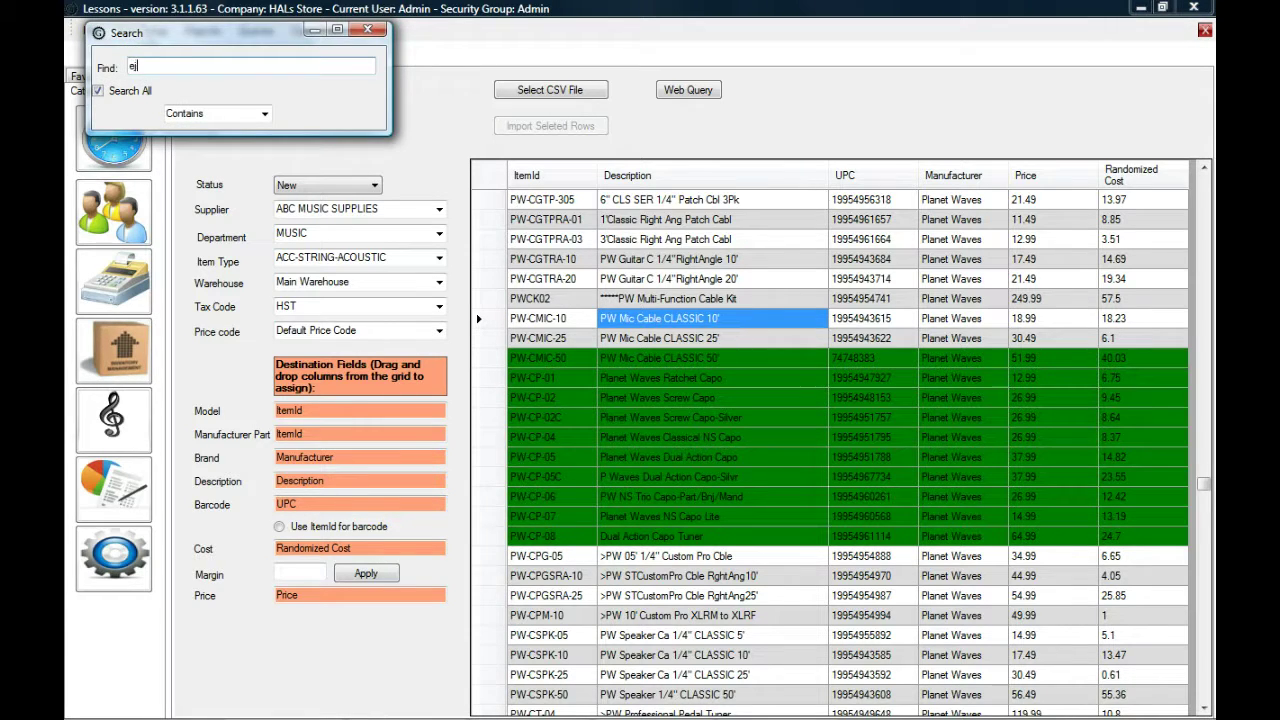
type("ej16")
key("Return")
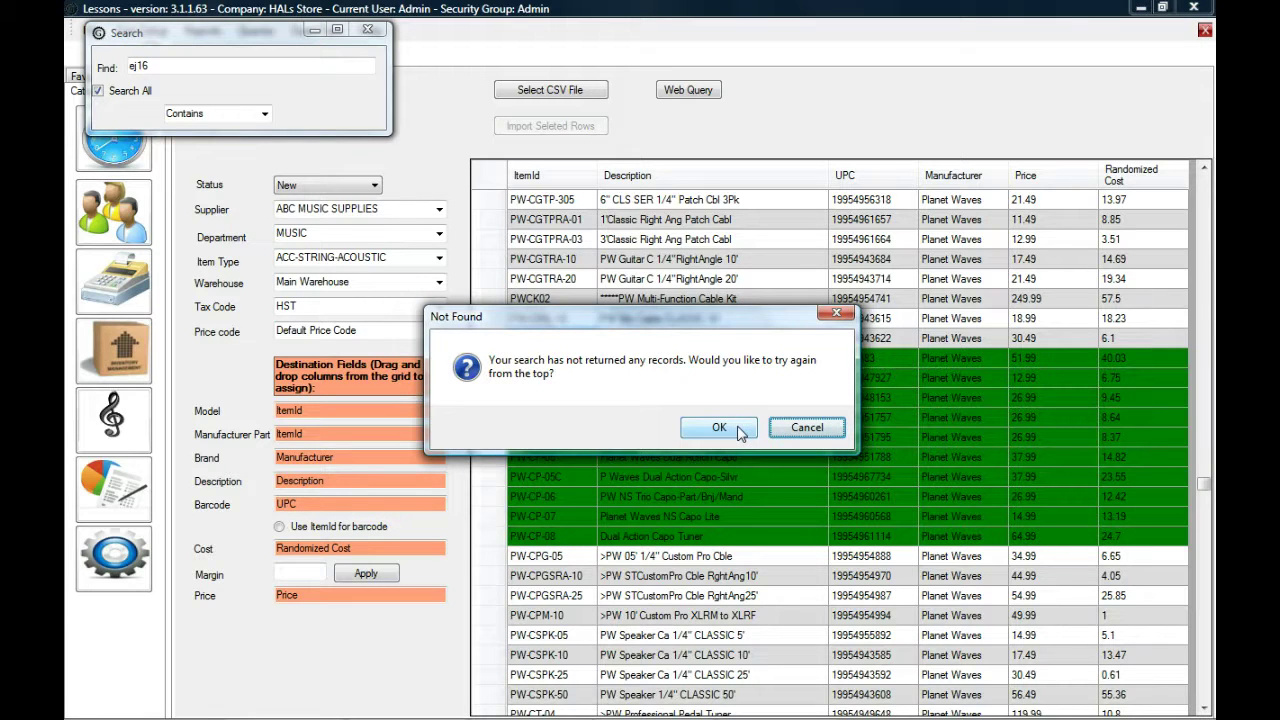
left_click(738, 427)
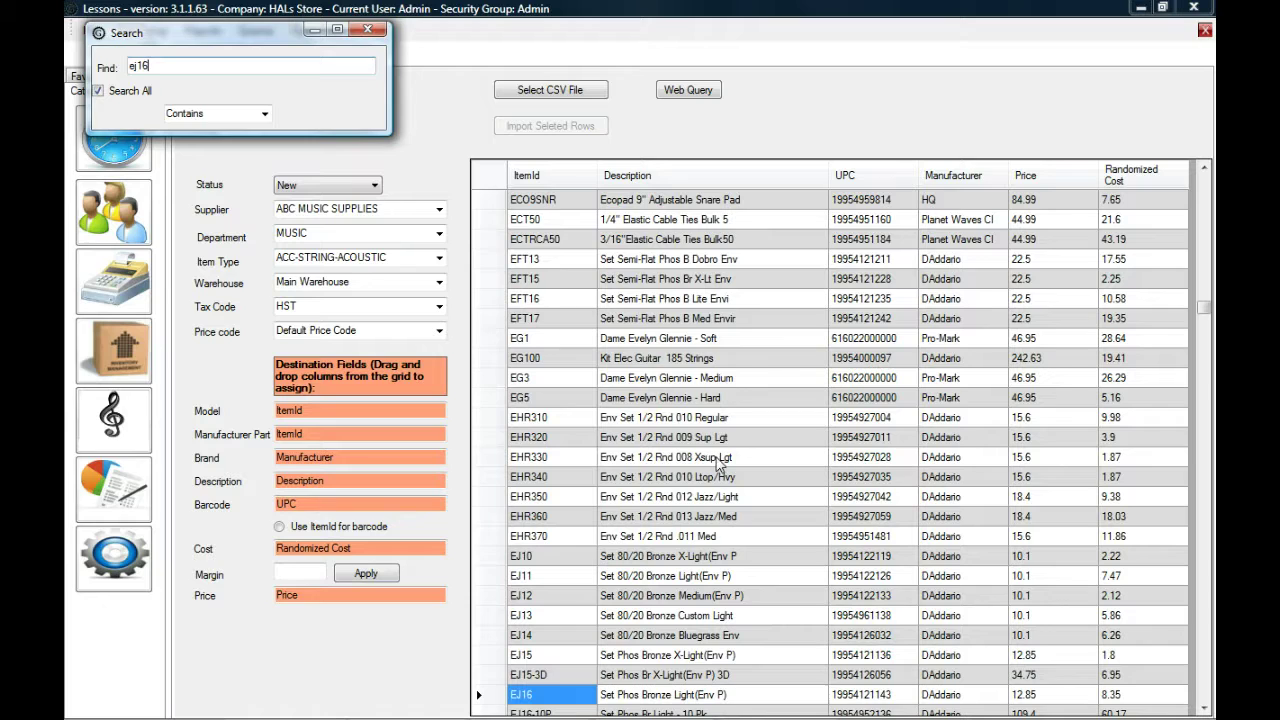
key("Escape")
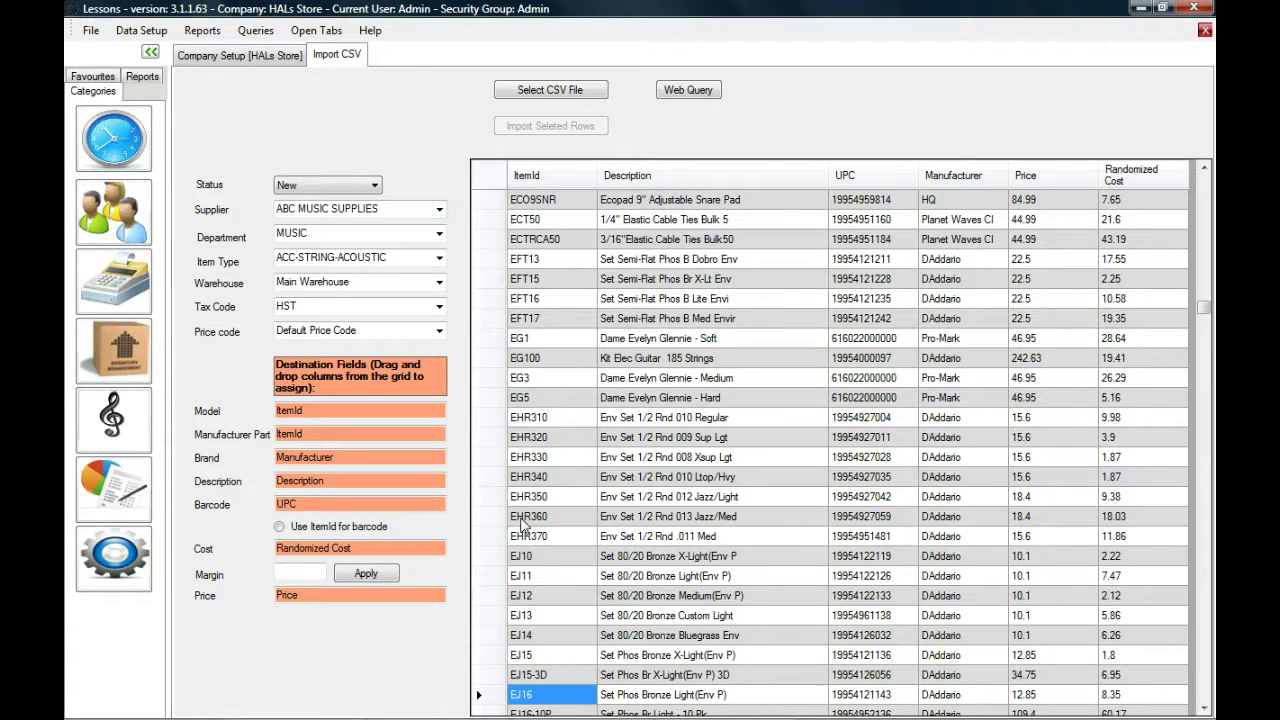
Import the D'Addario string rows from EJ10 through EJ84M
left_click(491, 558)
left_click_drag(486, 607, 479, 712)
left_click_drag(505, 641, 504, 586)
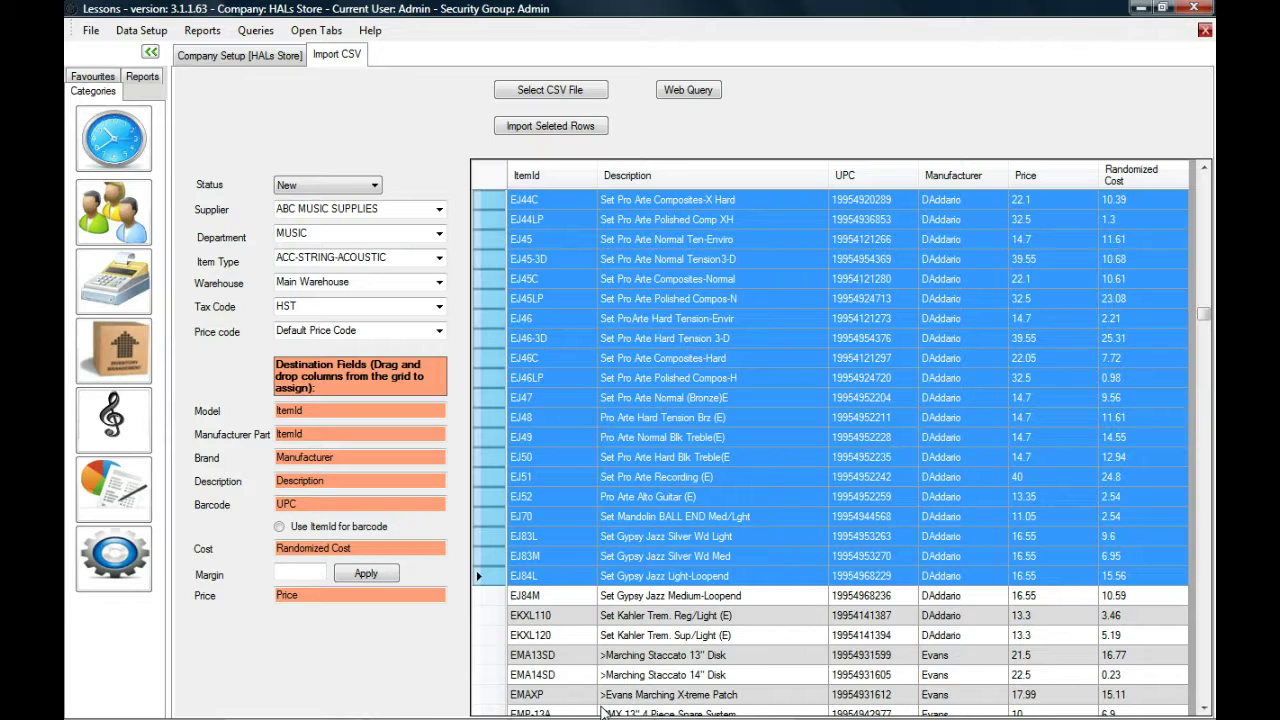
key("shift+Down")
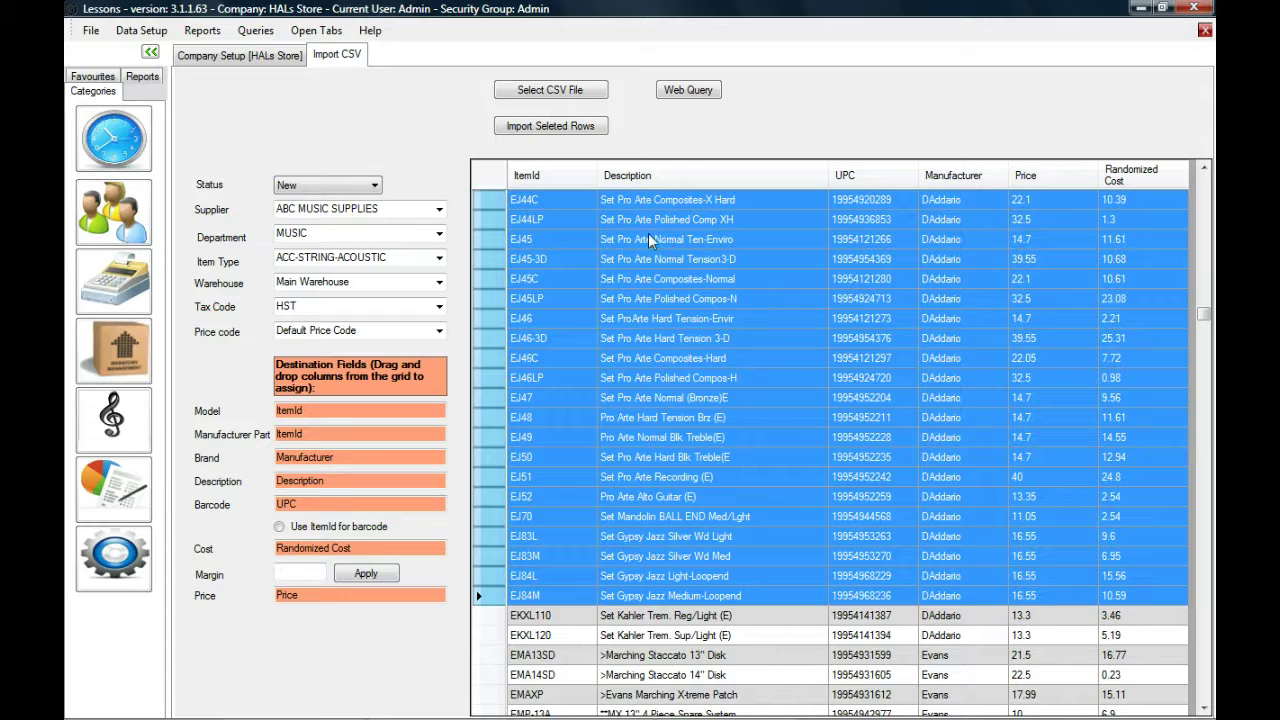
left_click(567, 133)
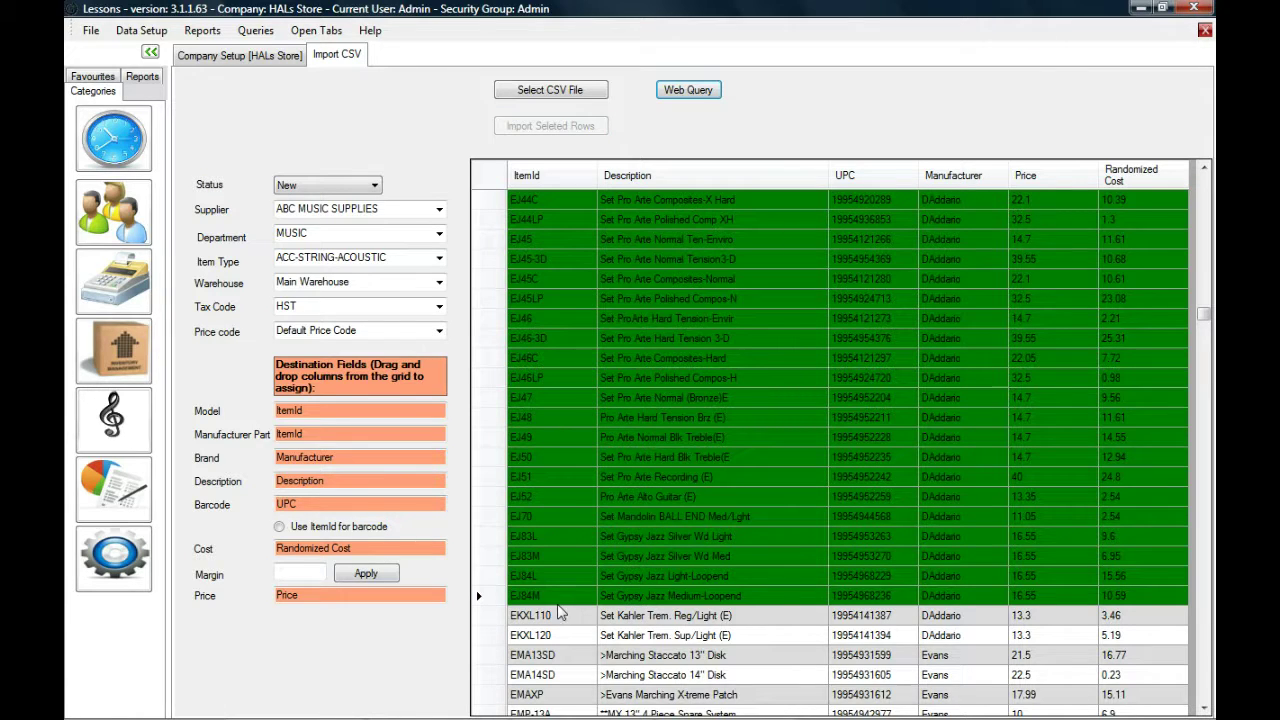
Review the imported D'Addario string rows from EJ84M back up to EJ10
left_click(553, 567)
key("Up")
key("Up")
key("Up")
key("Up")
key("Up")
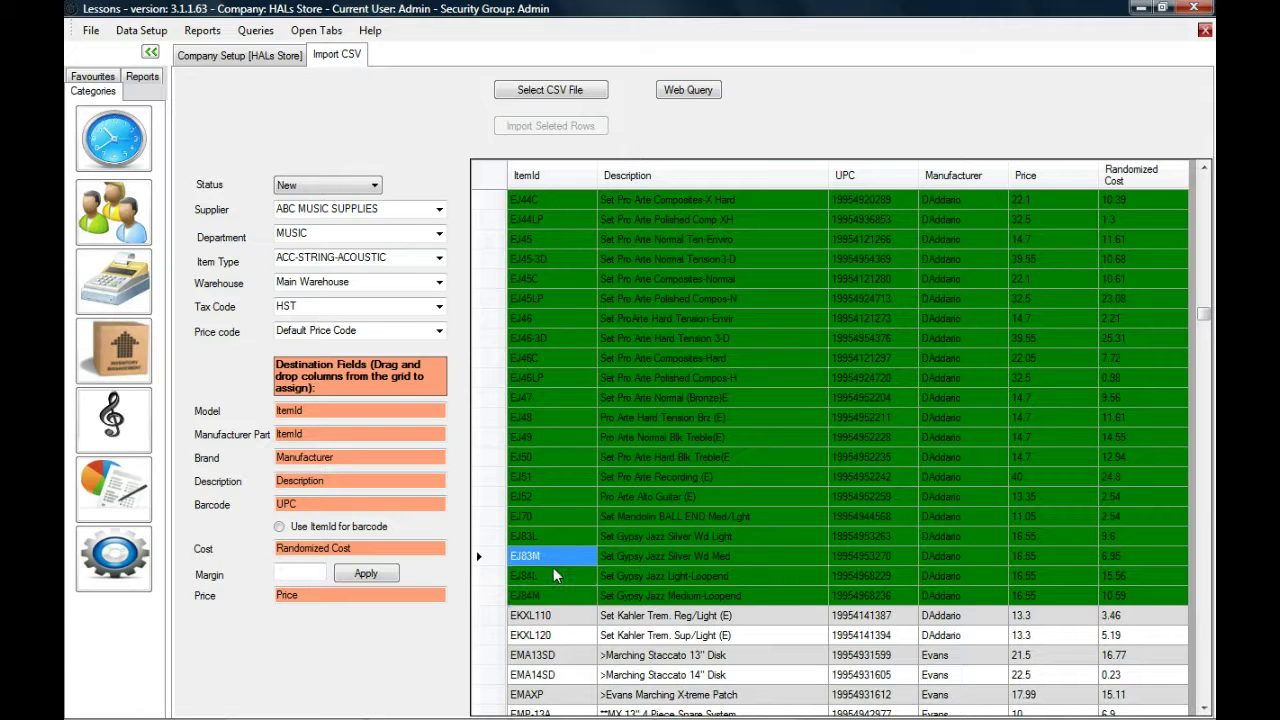
key("Up")
key("Up")
key("Up")
key("Up")
key("Up")
key("Up")
key("Up")
key("Up")
key("Up")
key("Up")
key("Up")
key("Up")
key("Up")
key("Up")
key("Up")
key("Up")
key("Up")
key("Up")
key("Up")
key("Up")
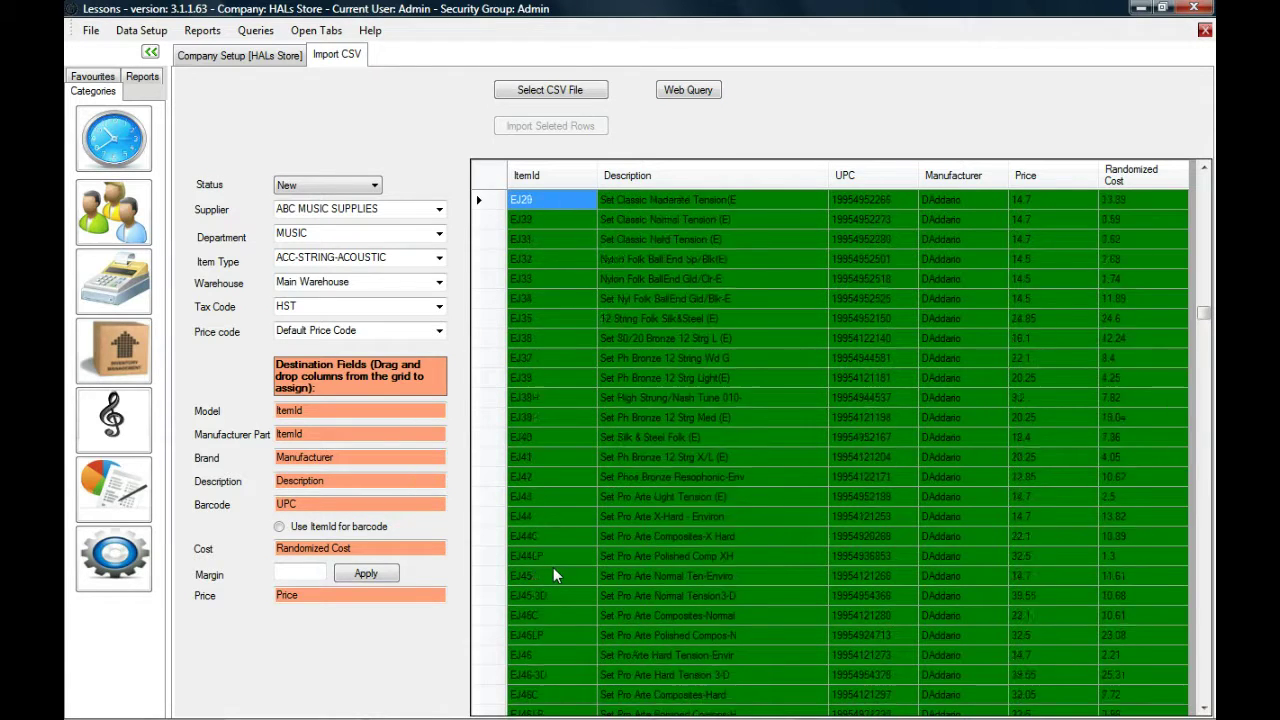
key("Up")
key("Up")
key("Up")
key("Up")
key("Up")
key("Up")
key("Up")
key("Up")
key("Up")
key("Up")
key("Up")
key("Up")
key("Up")
key("Up")
key("Up")
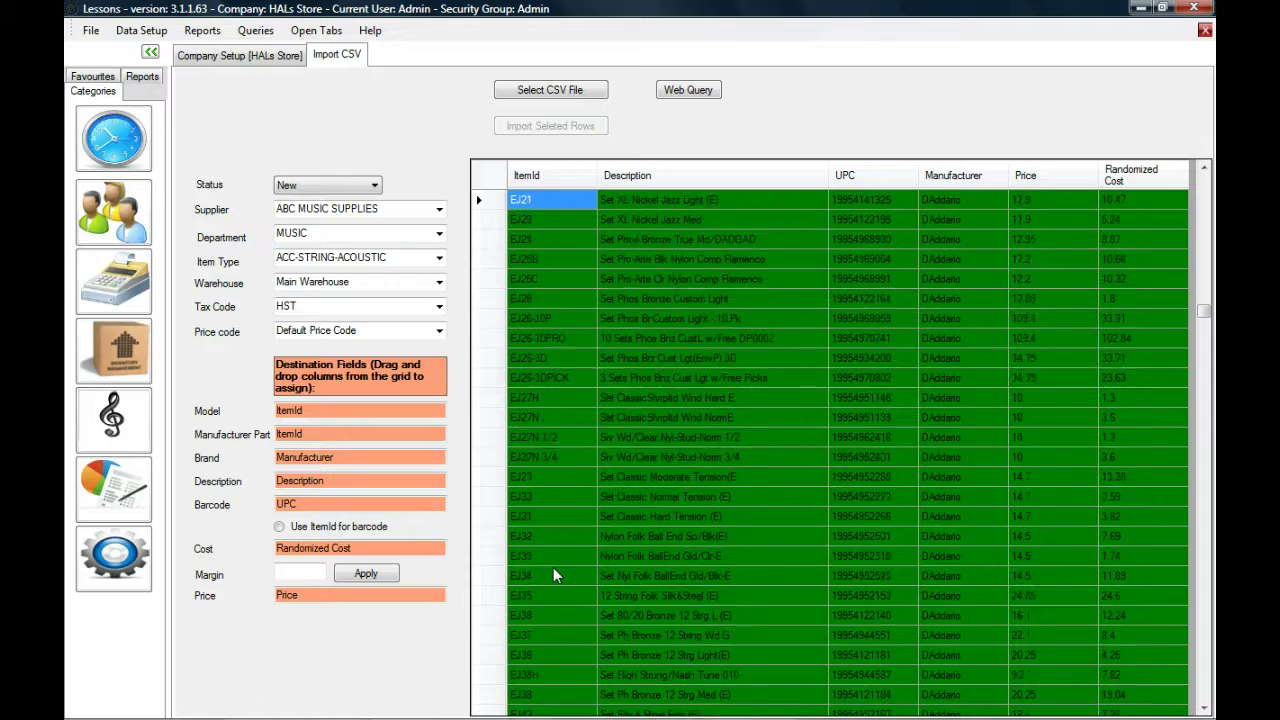
key("Up")
key("Up")
key("Up")
key("Up")
key("Up")
key("Up")
key("Up")
key("Up")
key("Up")
key("Up")
key("Up")
key("Up")
key("Up")
key("Up")
key("Up")
key("Up")
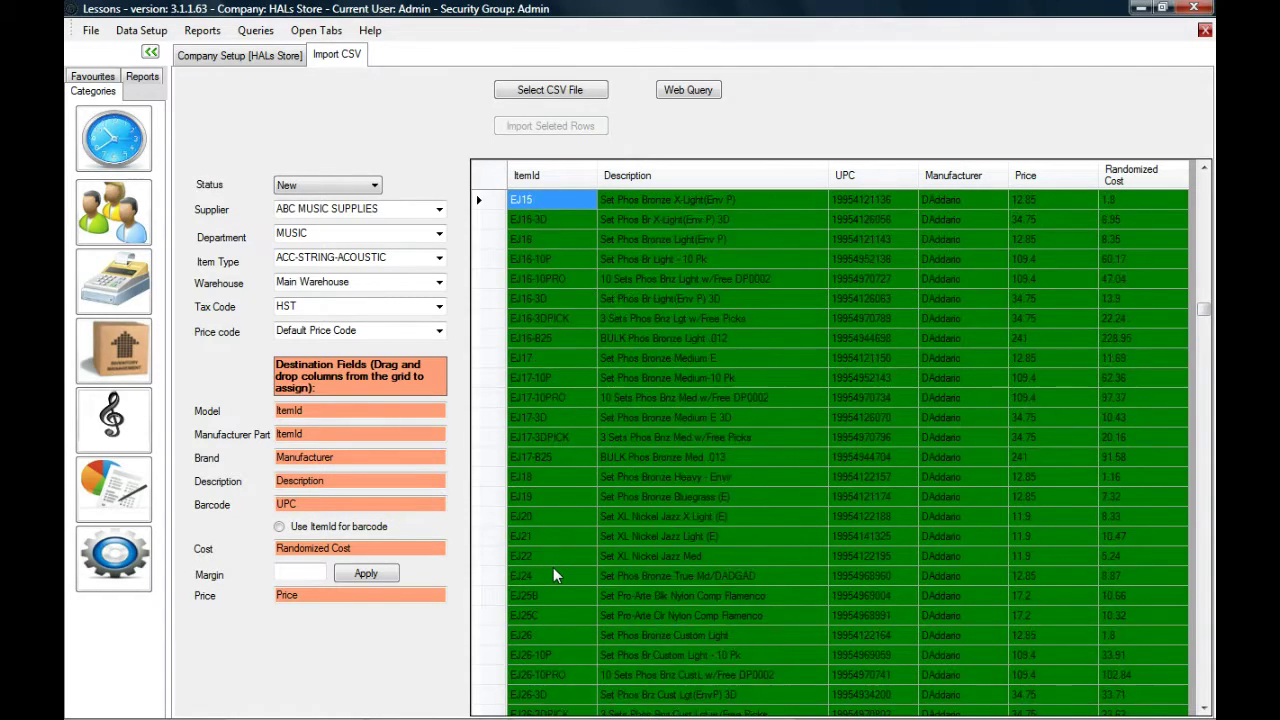
key("Up")
key("Up")
key("Up")
key("Up")
key("Up")
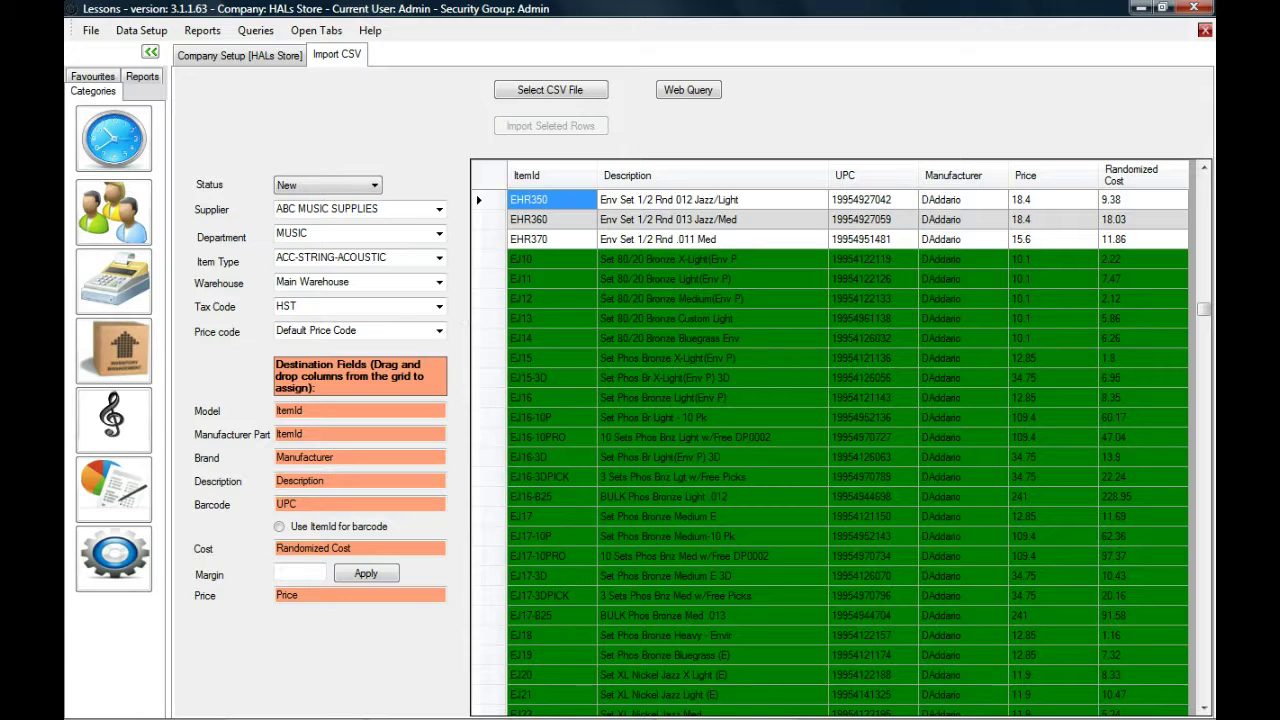
Set the item type to ACC-STRING-ELECTRIC and search the price list for exl to find the EXL110 row
left_click(439, 258)
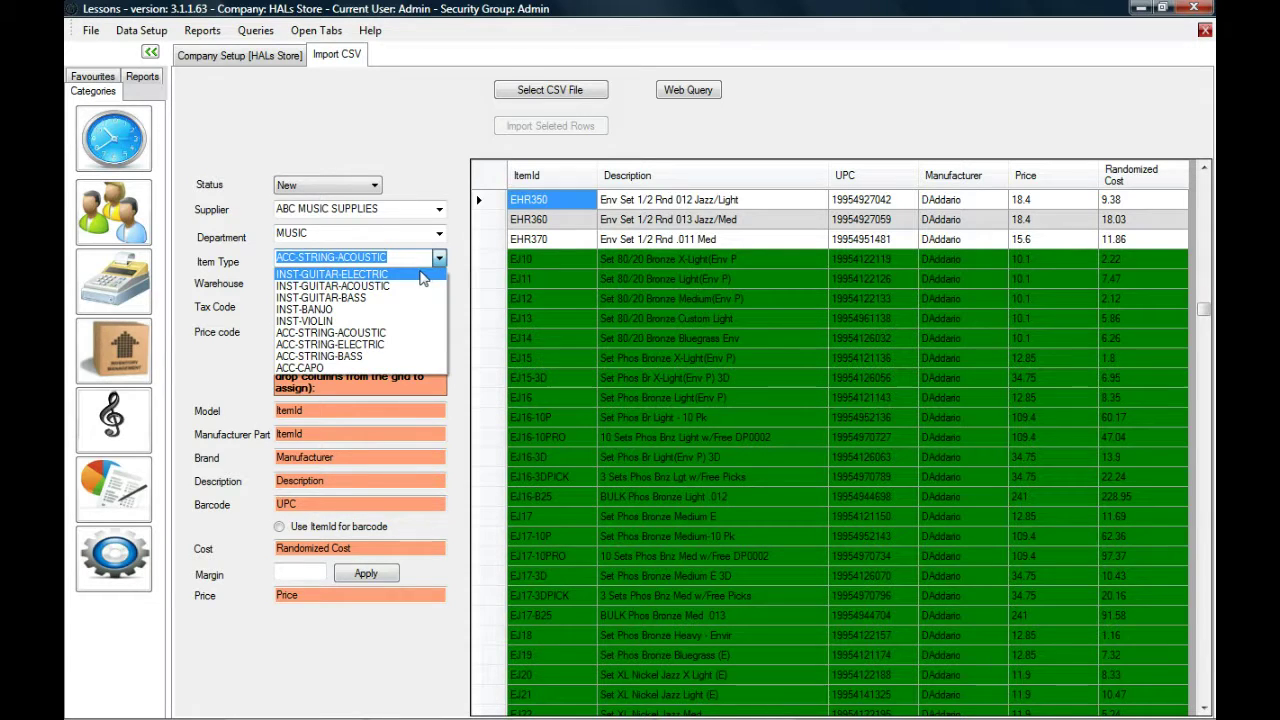
left_click(368, 345)
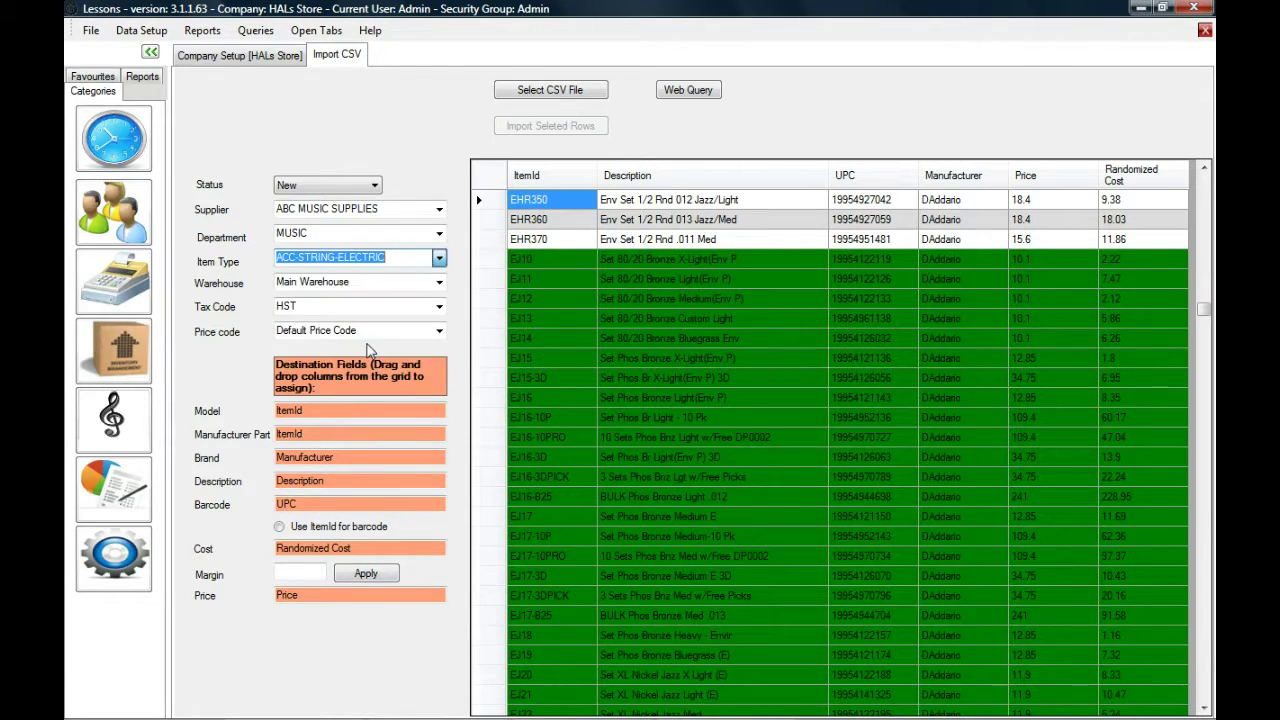
left_click(530, 318)
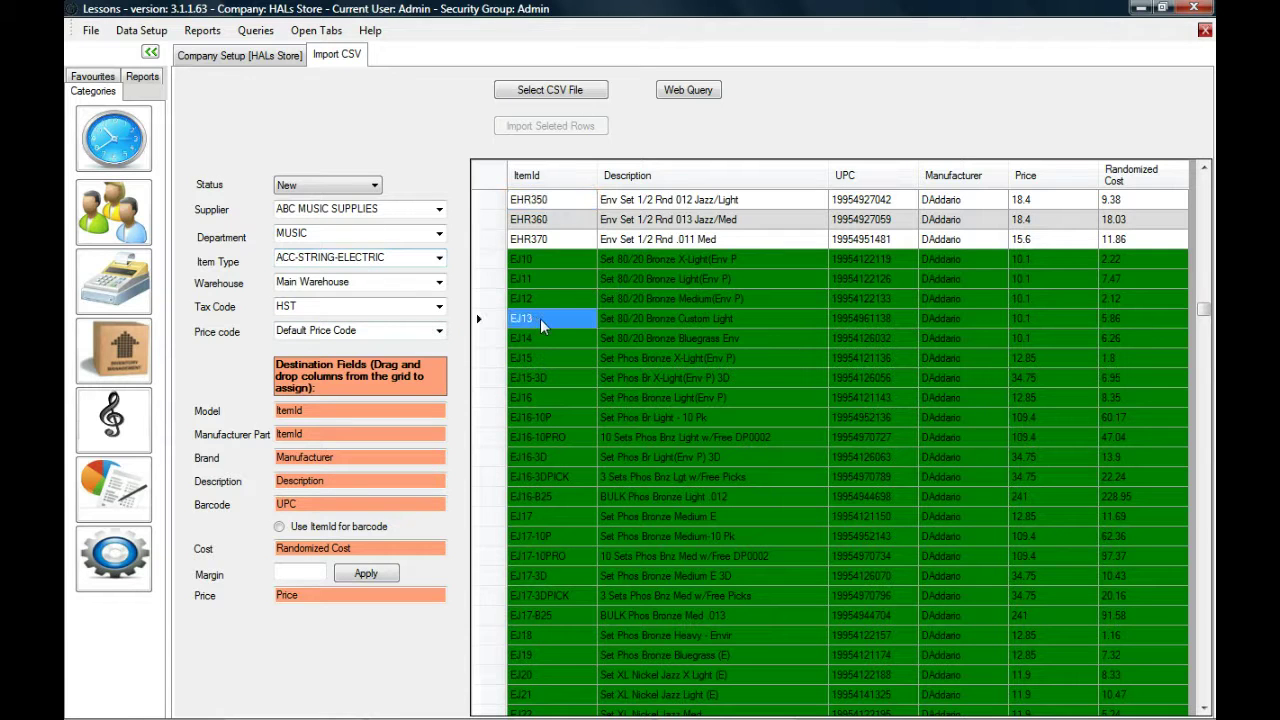
key("ctrl+f")
type("ex")
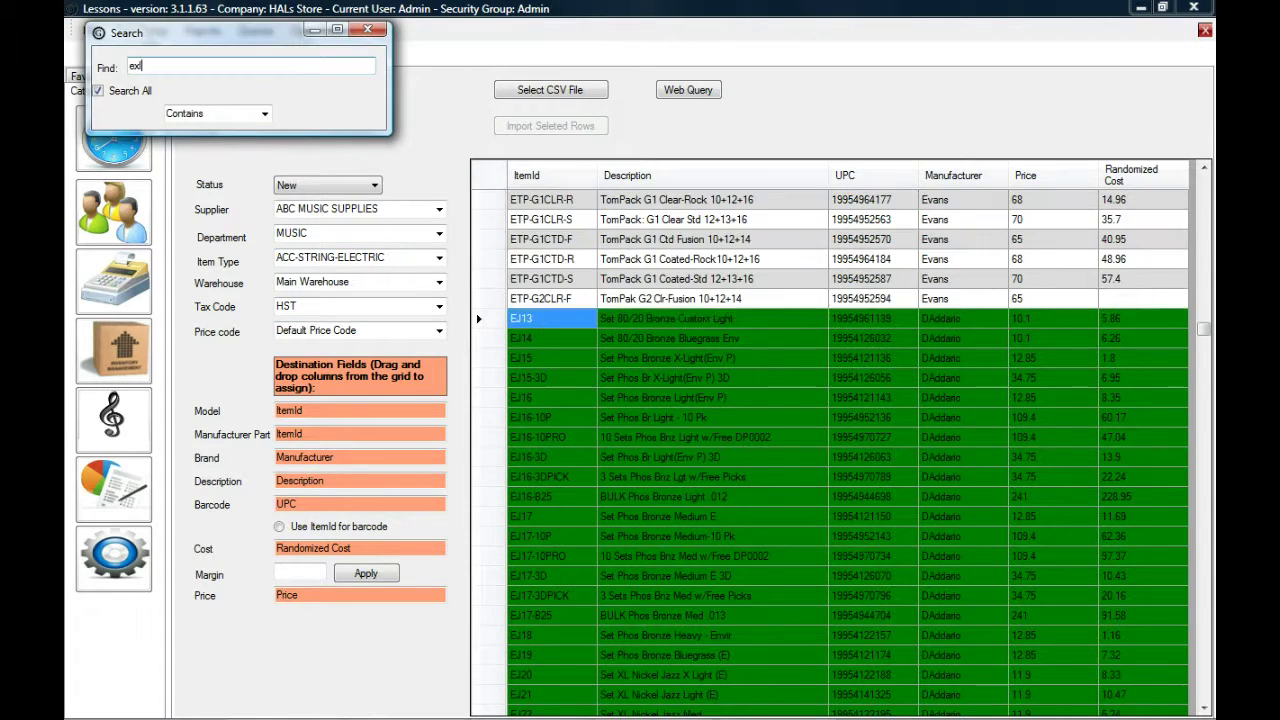
key("Escape")
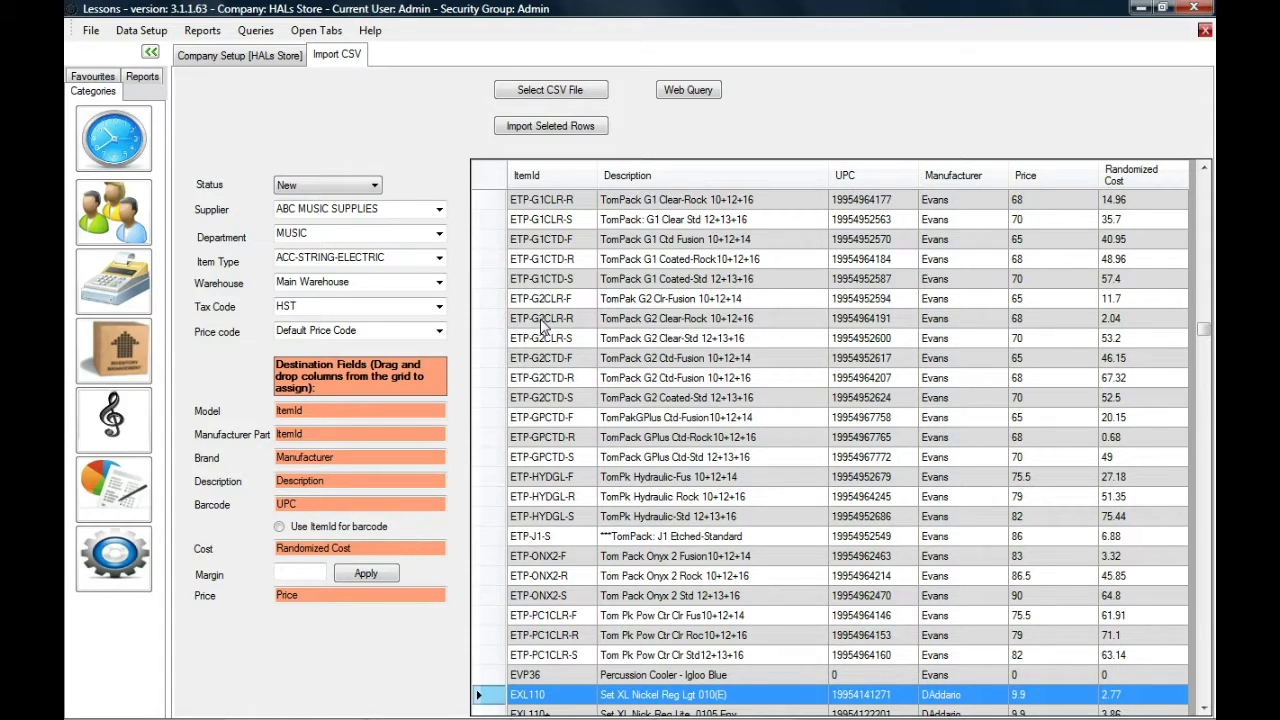
Import the D'Addario electric string rows from EXL110 through EXL158
key("shift+Down")
key("shift+Down")
key("shift+Down")
key("shift+Down")
key("shift+Down")
key("shift+Down")
key("shift+Down")
key("shift+Down")
key("shift+Down")
key("shift+Down")
key("shift+Down")
key("shift+Down")
key("shift+Down")
key("shift+Down")
key("shift+Down")
key("shift+Down")
key("shift+Down")
key("shift+Down")
key("shift+Down")
key("shift+Down")
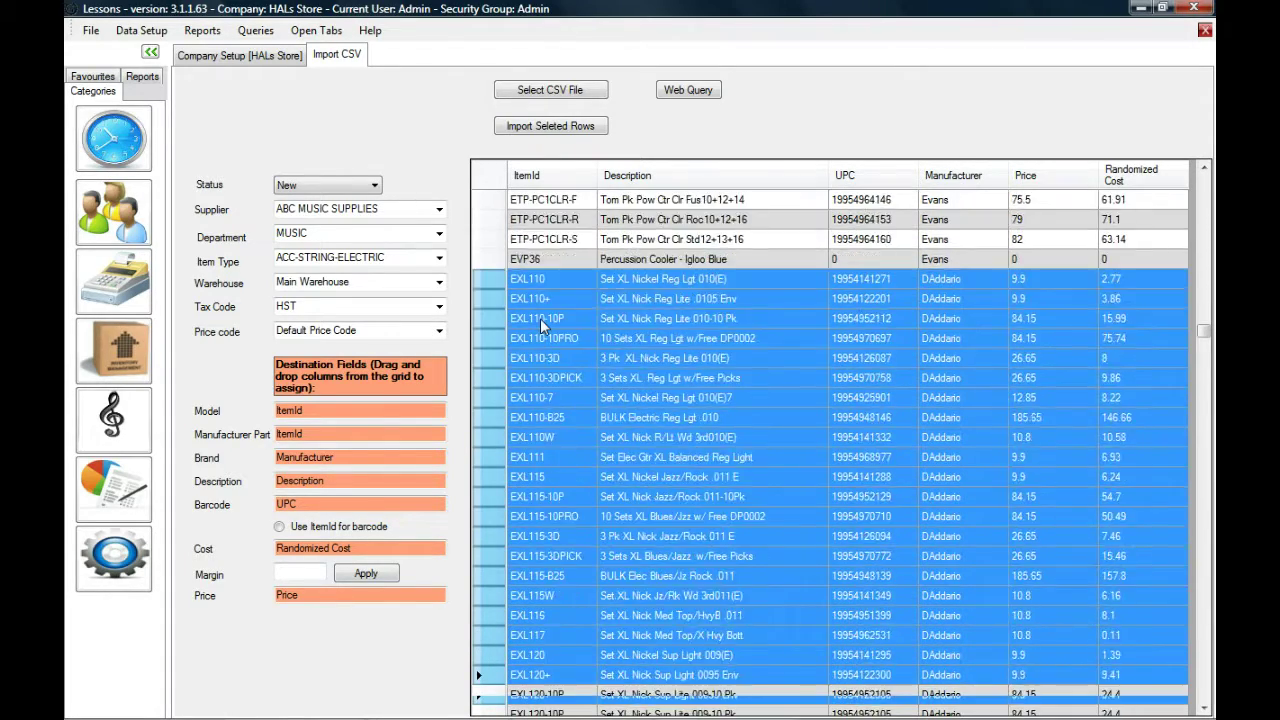
key("shift+Down")
key("shift+Down")
key("shift+Down")
key("shift+Down")
key("shift+Down")
key("shift+Down")
key("shift+Down")
key("shift+Down")
key("shift+Down")
key("shift+Down")
key("shift+Down")
key("shift+Down")
key("shift+Down")
key("shift+Down")
key("shift+Down")
key("shift+Down")
key("shift+Down")
key("shift+Down")
key("shift+Down")
key("shift+Down")
key("shift+Down")
key("shift+Down")
key("shift+Down")
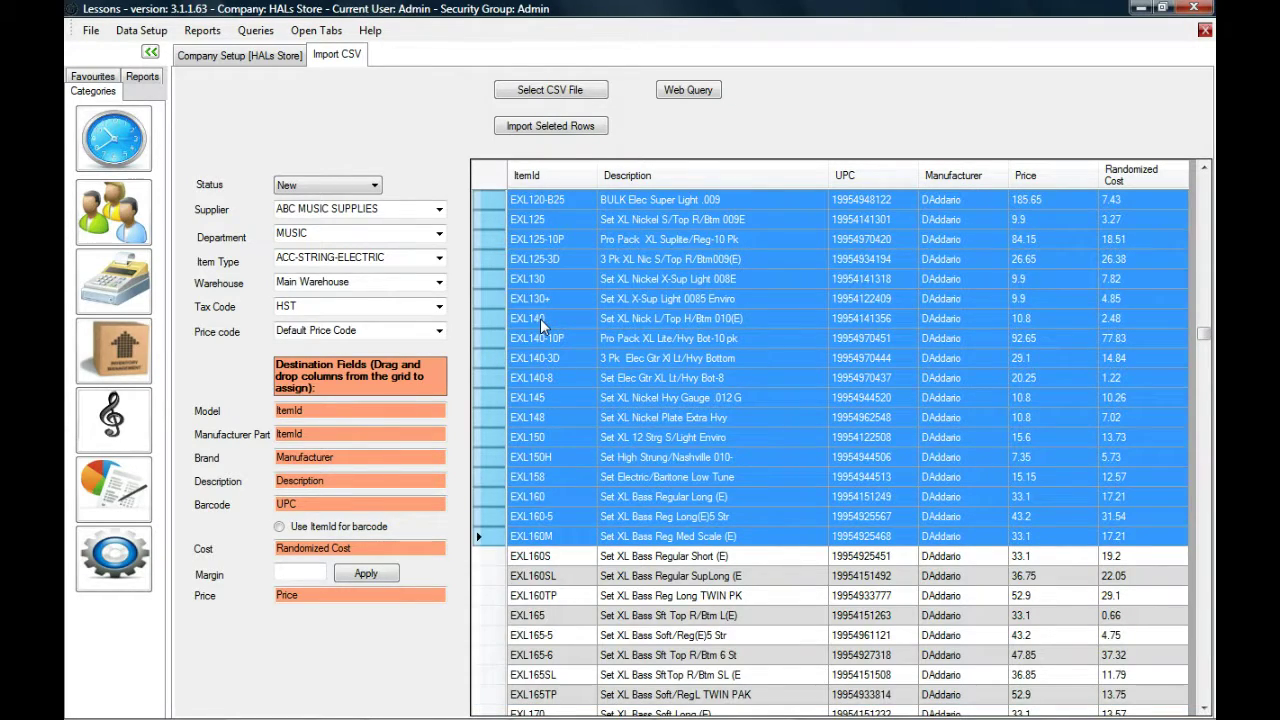
key("shift+Up")
key("shift+Up")
key("shift+Up")
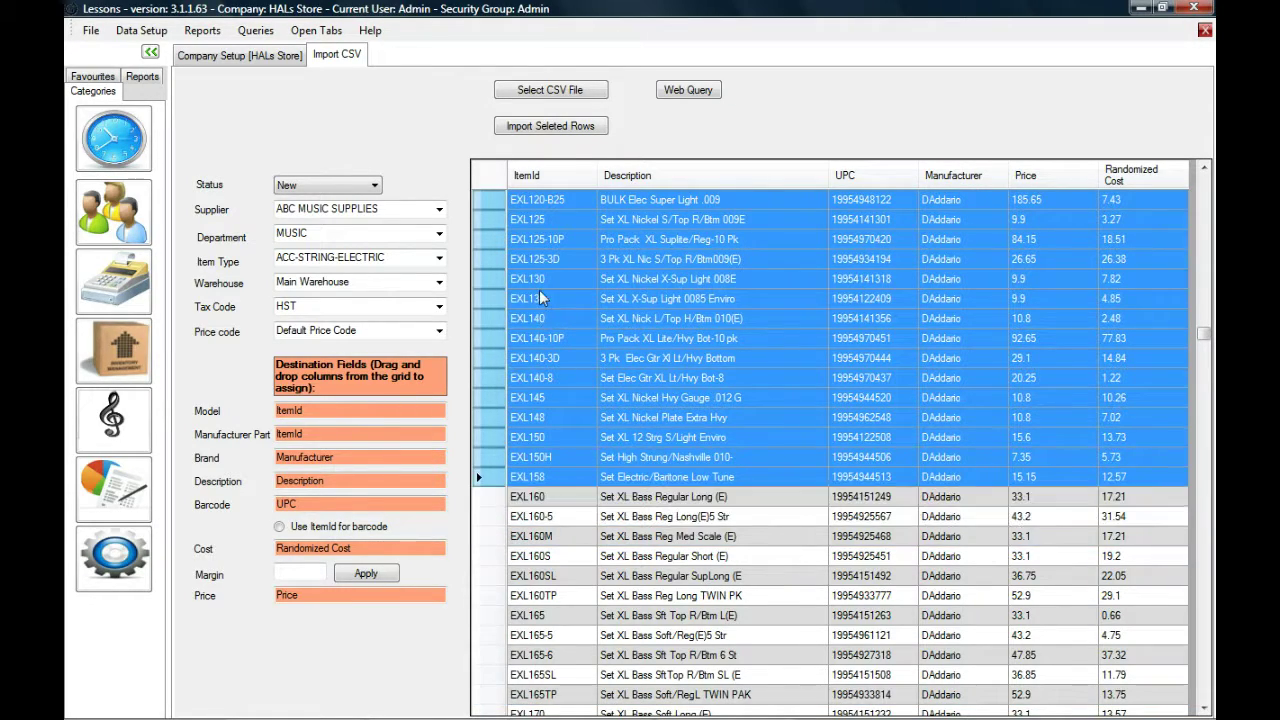
left_click(567, 118)
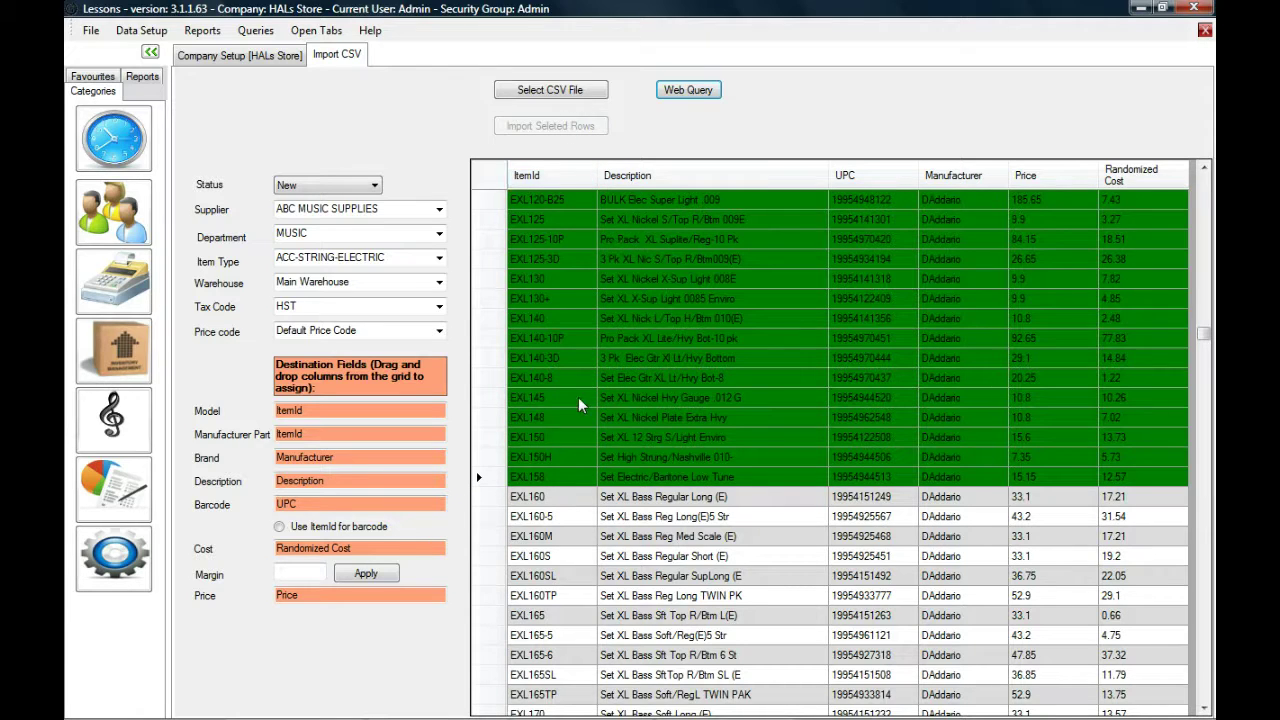
Set the item type to ACC-STRING-BASS and import the D'Addario rows from EXL160 through EXLB15
left_click(439, 260)
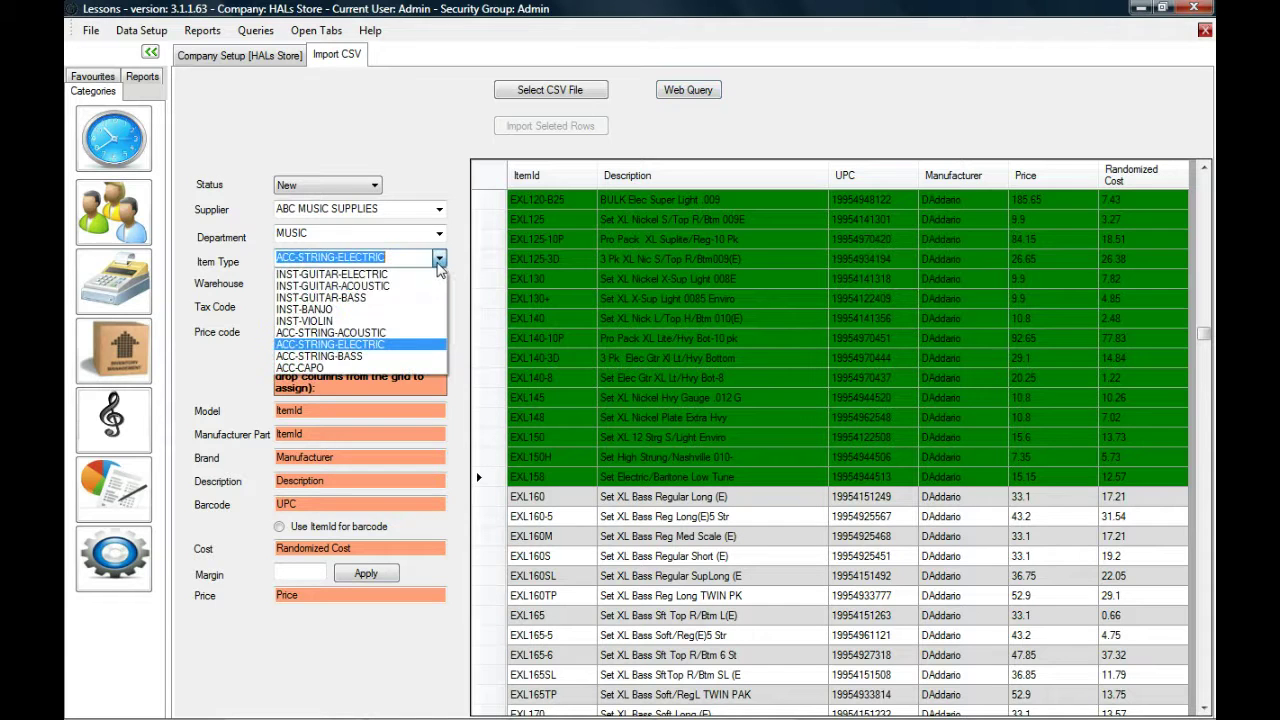
left_click(347, 366)
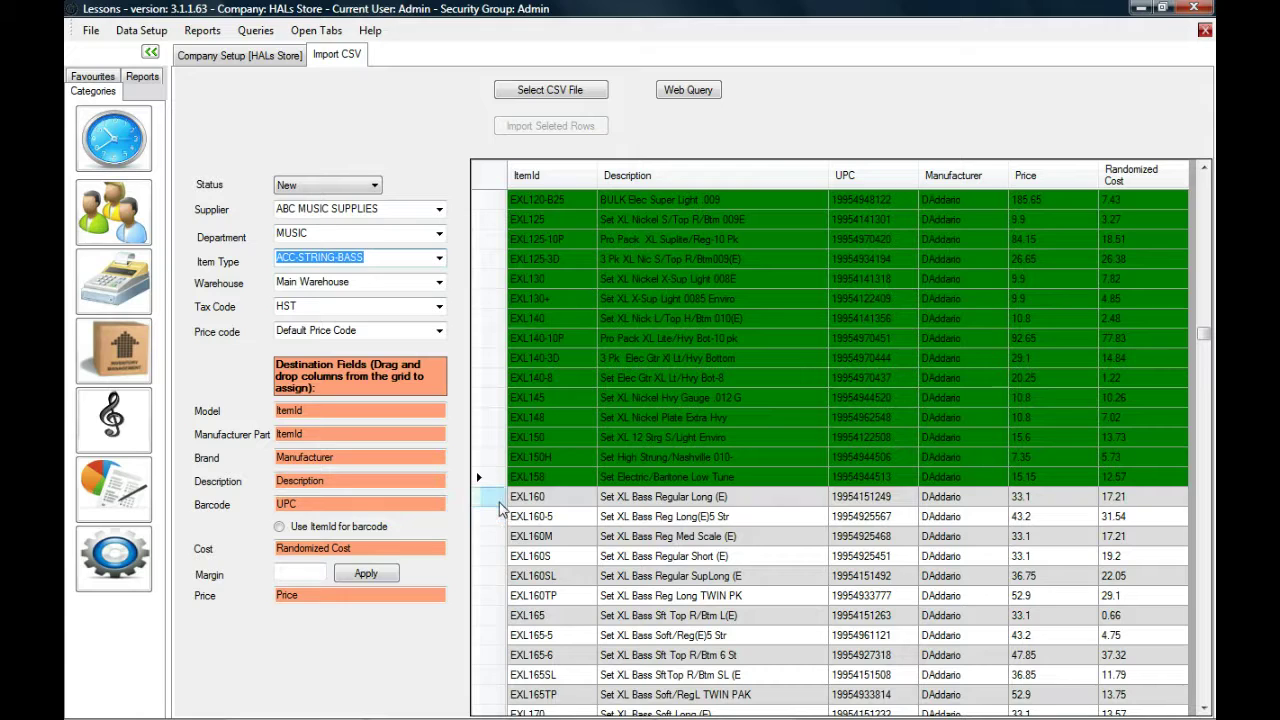
left_click(497, 503)
key("shift+Down")
key("shift+Down")
key("shift+Down")
key("shift+Down")
key("shift+Down")
key("shift+Down")
key("shift+Down")
key("shift+Down")
key("shift+Down")
key("shift+Down")
key("shift+Down")
key("shift+Down")
key("shift+Down")
key("shift+Down")
key("shift+Down")
key("shift+Down")
key("shift+Down")
key("shift+Down")
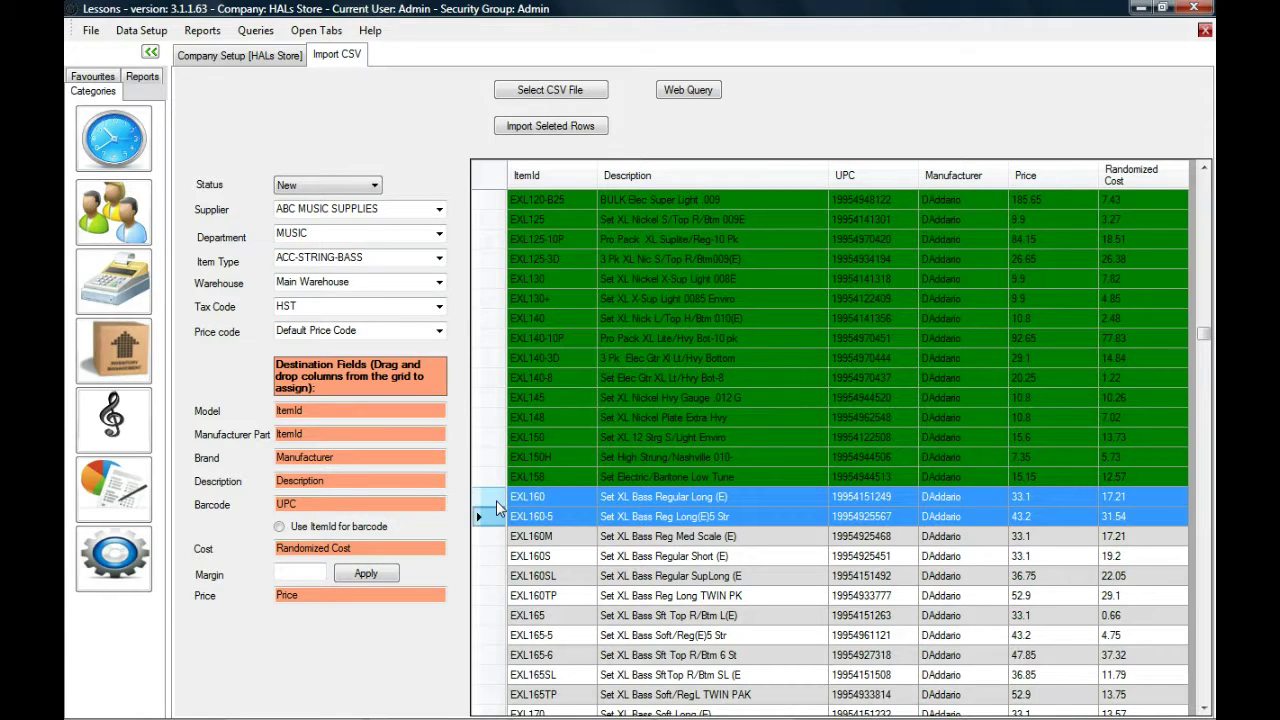
key("shift+Down")
key("shift+Down")
key("shift+Down")
key("shift+Down")
key("shift+Down")
key("shift+Down")
key("shift+Down")
key("shift+Down")
key("shift+Down")
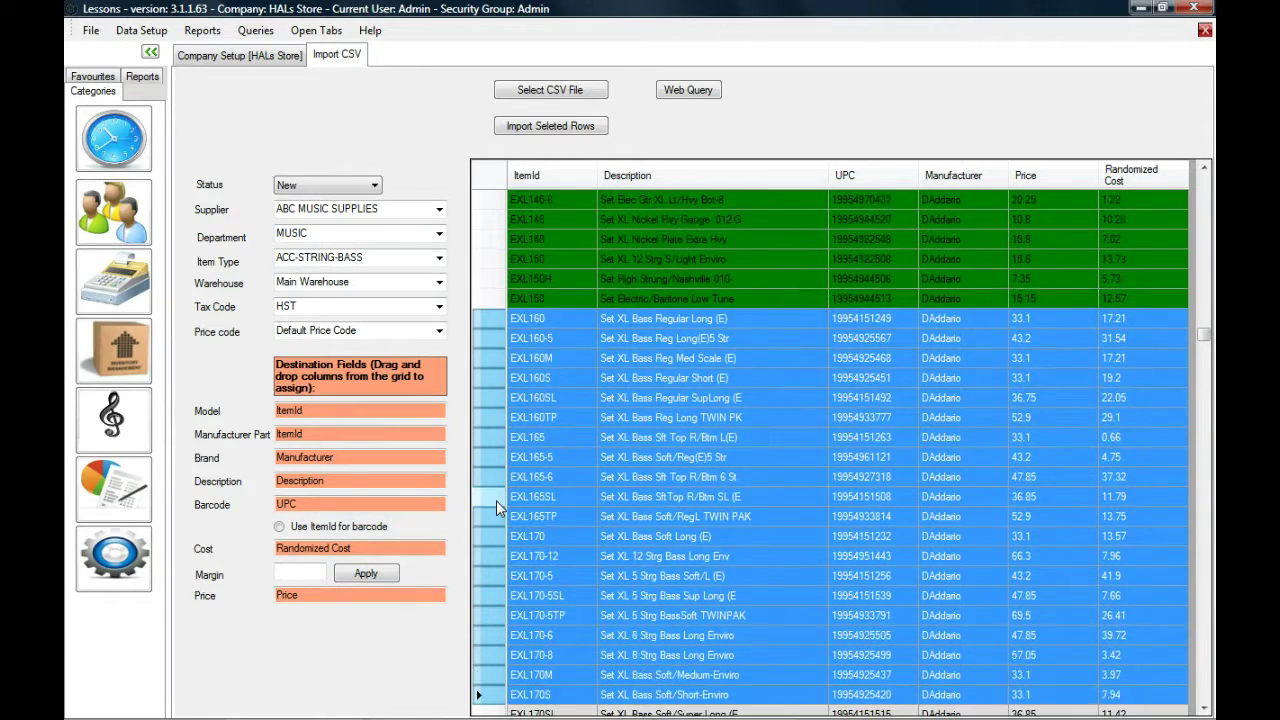
key("shift+Down")
key("shift+Down")
key("shift+Down")
key("shift+Down")
key("shift+Down")
key("shift+Down")
key("shift+Down")
key("shift+Down")
key("shift+Down")
key("shift+Down")
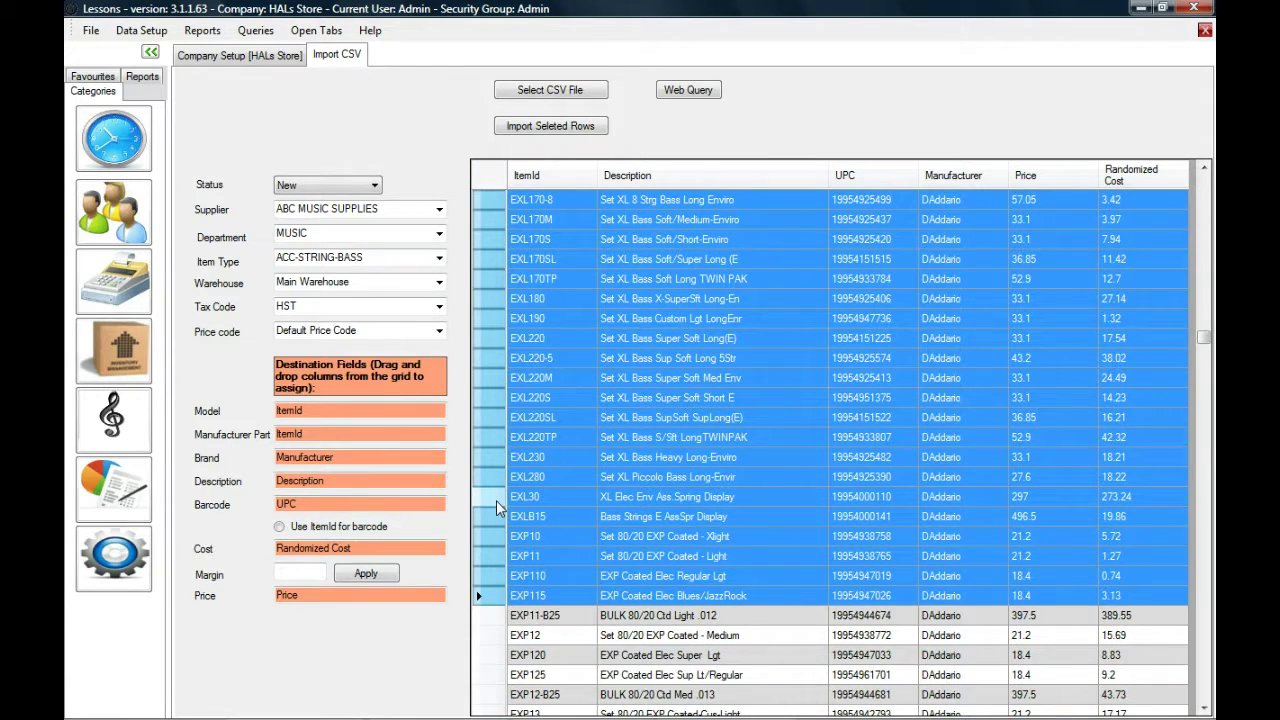
key("shift+Up")
key("shift+Up")
key("shift+Up")
key("shift+Up")
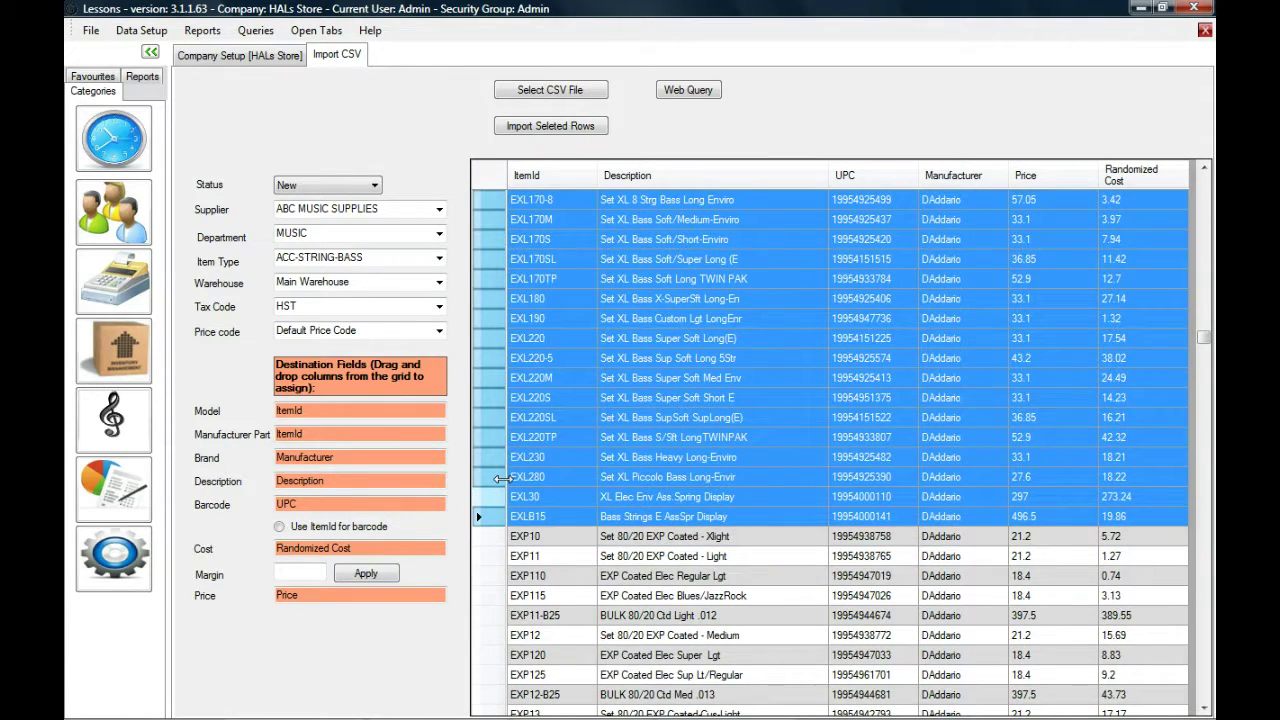
left_click(547, 128)
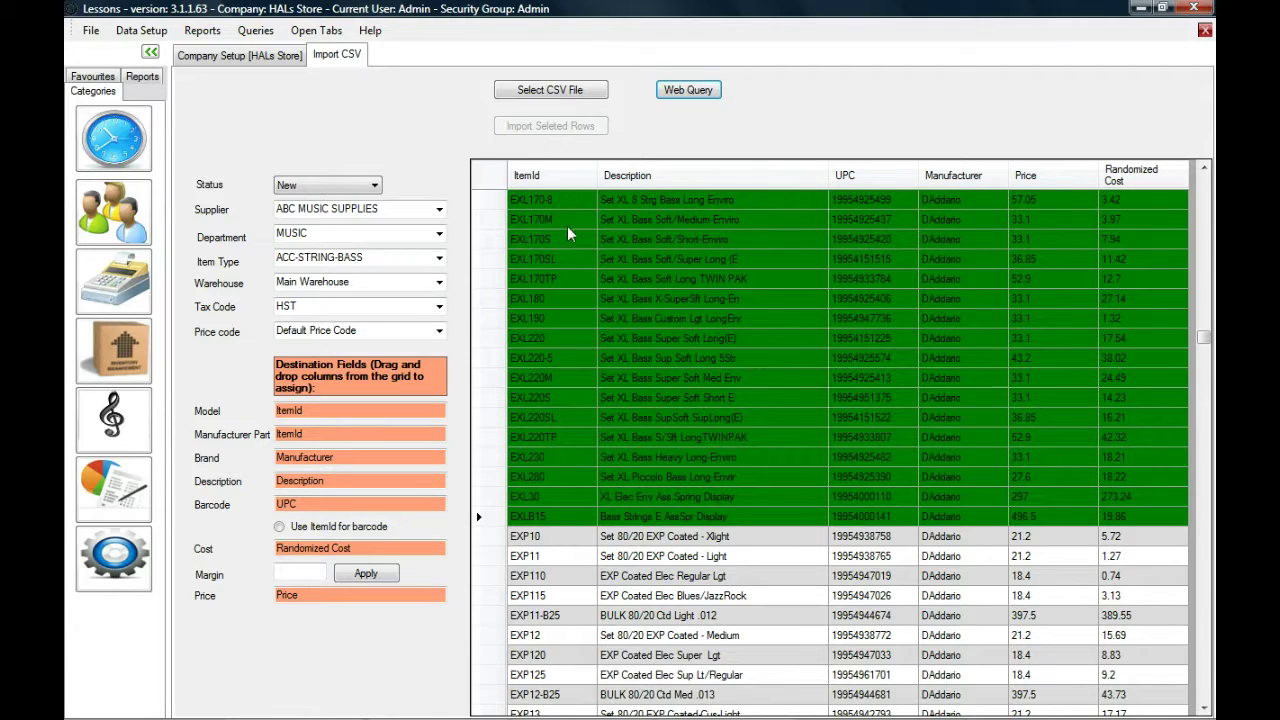
Close the CSV import and the company setup with changes saved, and open the inventory browse list
middle_click(338, 55)
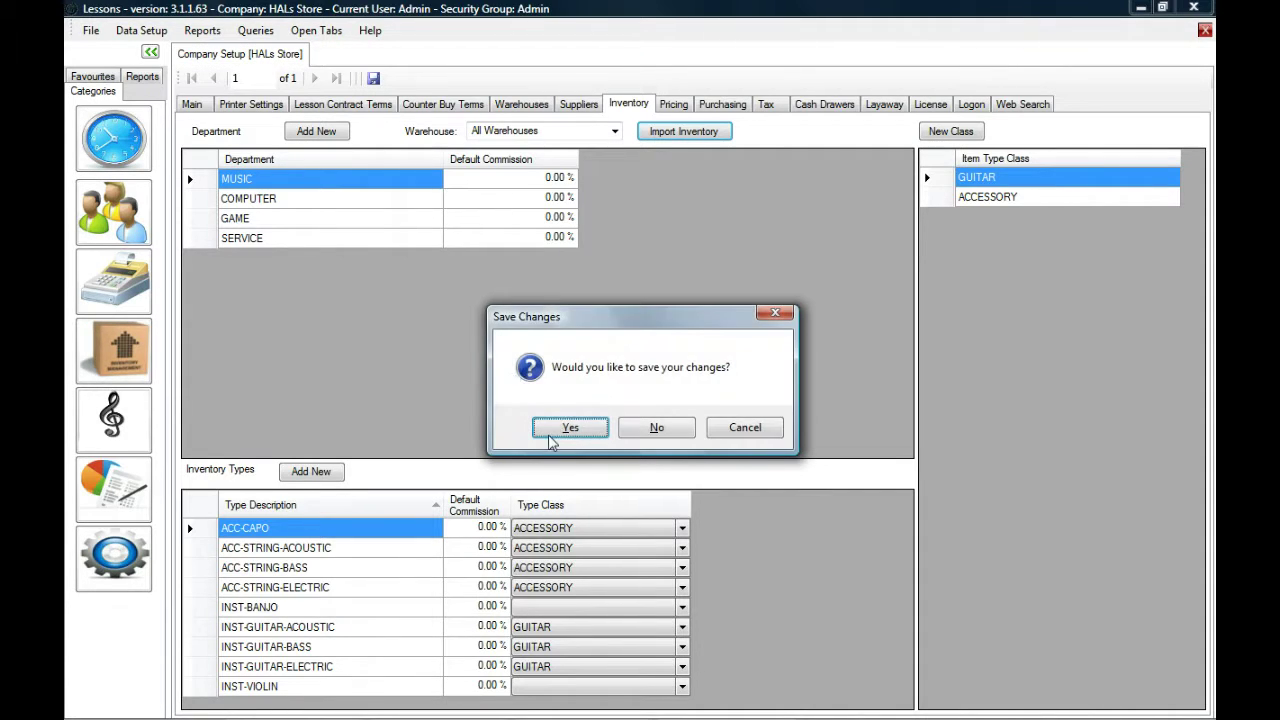
left_click(570, 433)
left_click(115, 345)
left_click(231, 265)
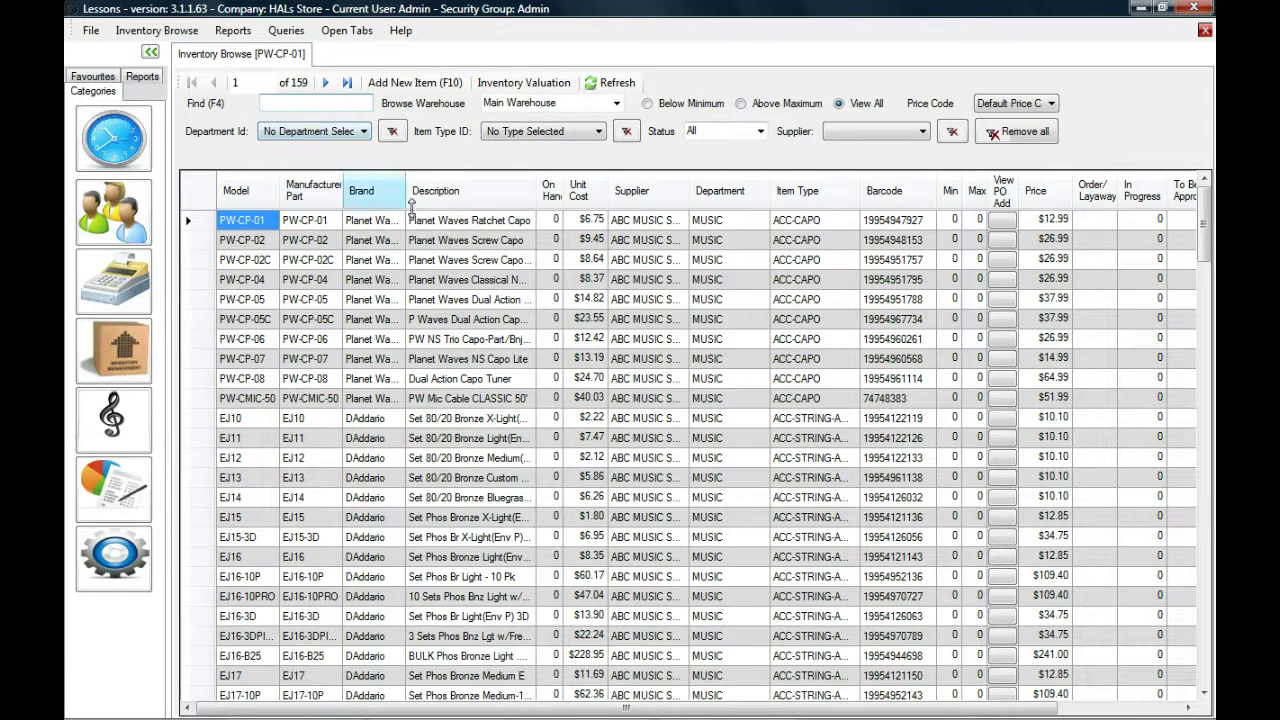
Review the descriptions of the imported capo, cable and D'Addario string items in the inventory list
left_click(440, 226)
left_click_drag(457, 308, 477, 401)
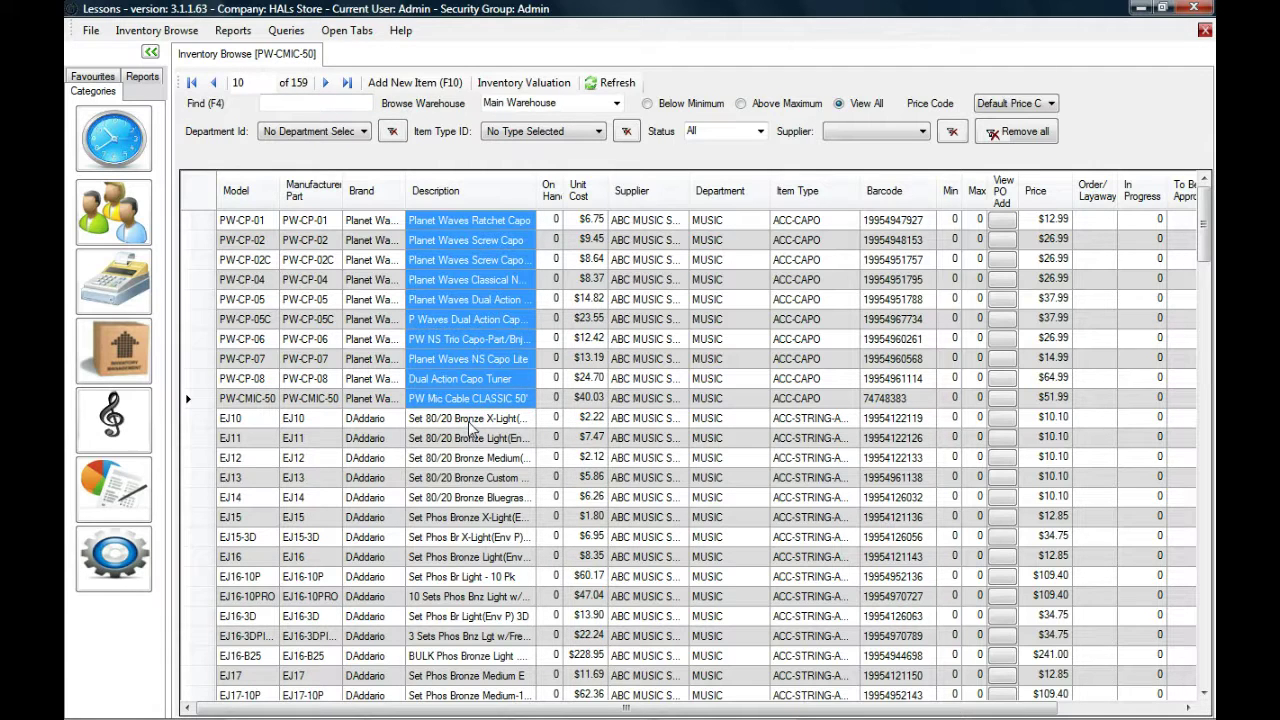
left_click_drag(470, 425, 469, 532)
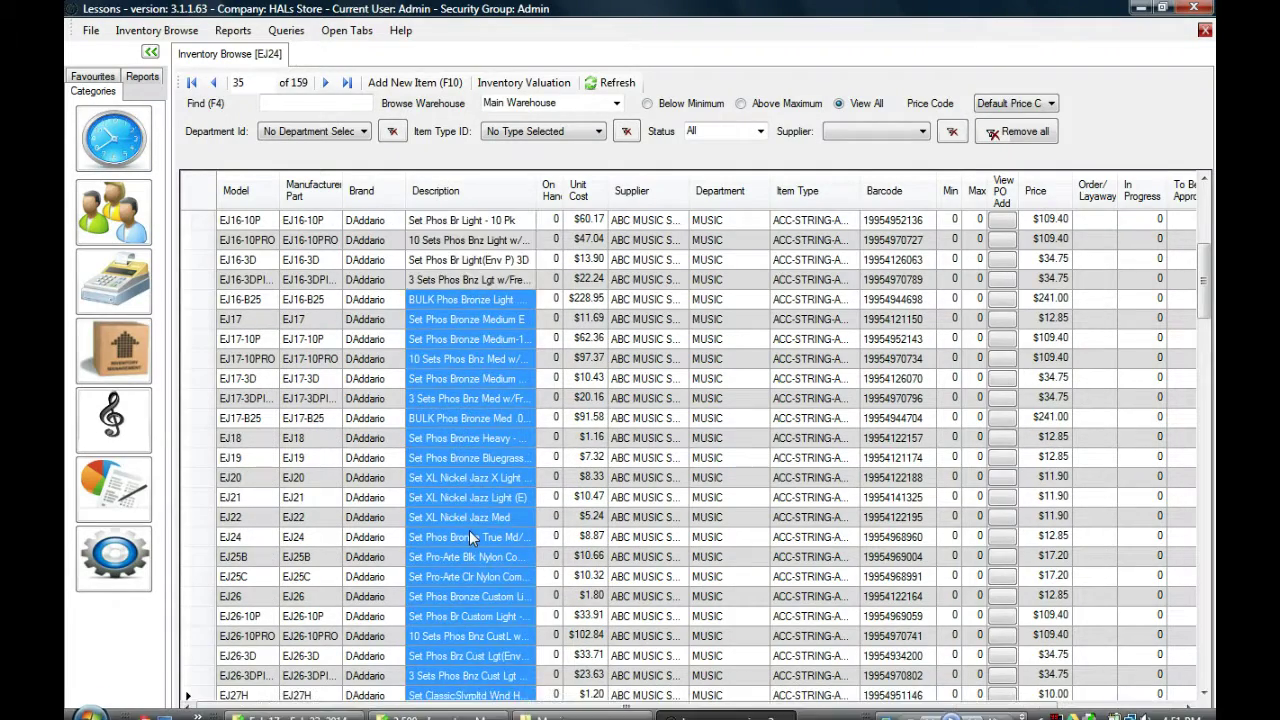
left_click(469, 530)
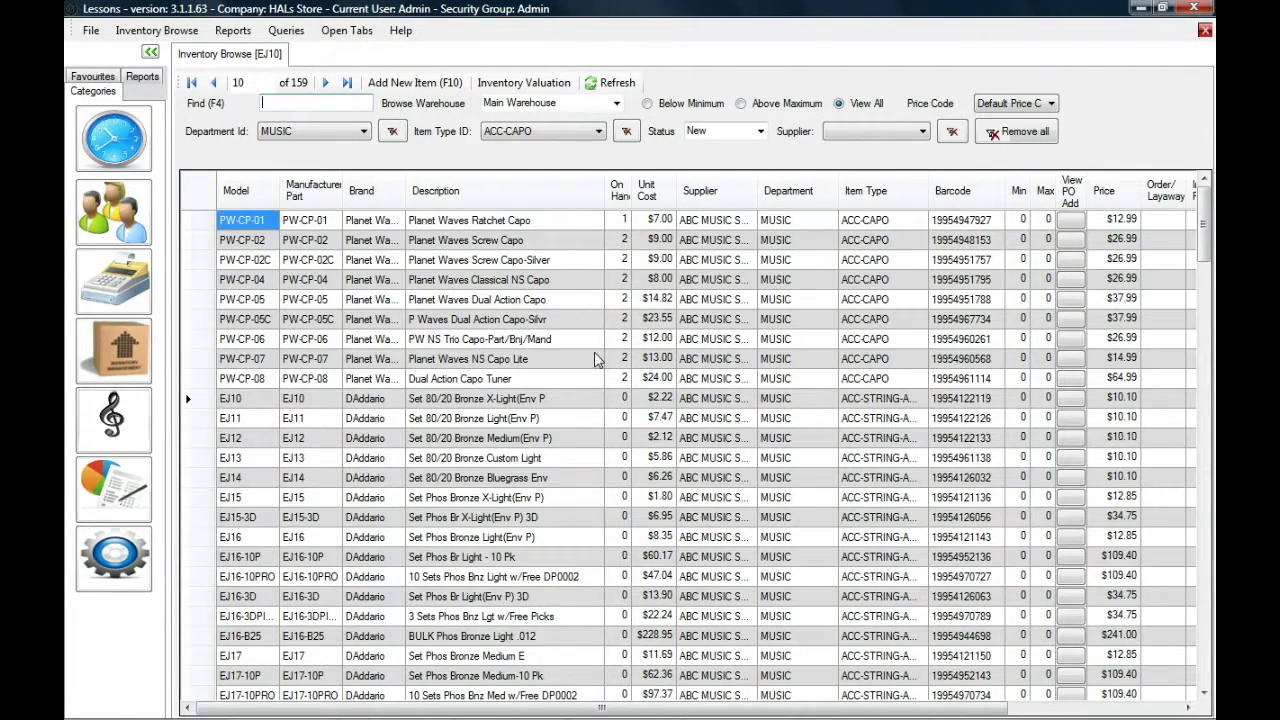